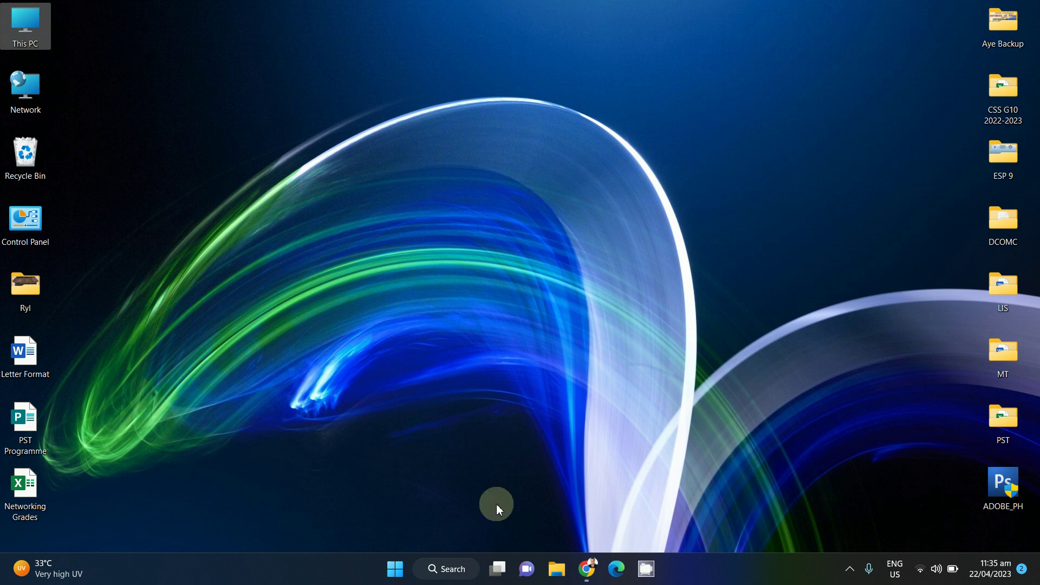
Search the computer for Excel and launch it.
{"action": "left_click", "coordinate": [453, 569]}
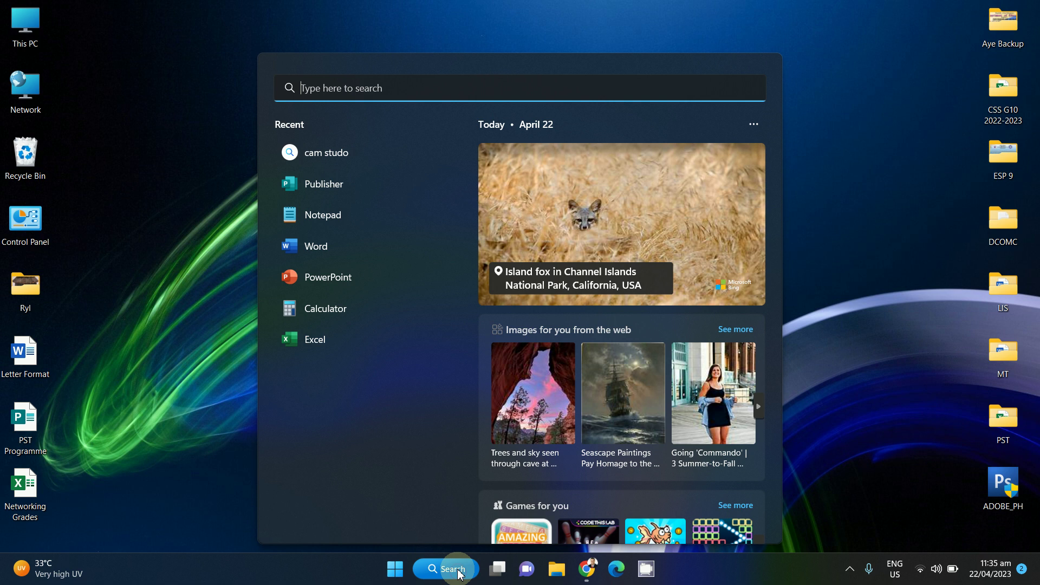
{"action": "type", "text": "excel"}
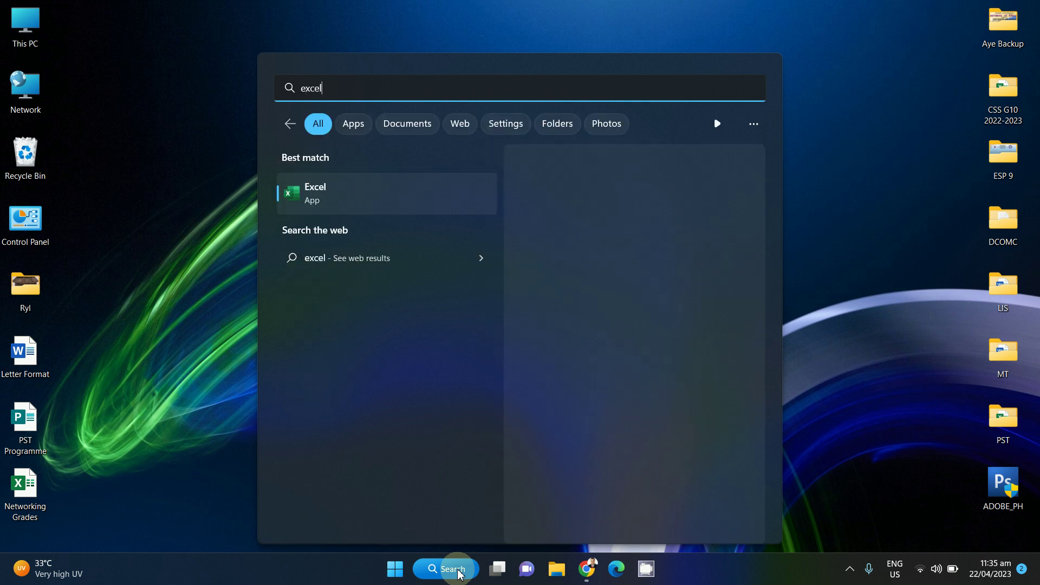
{"action": "left_click", "coordinate": [331, 196]}
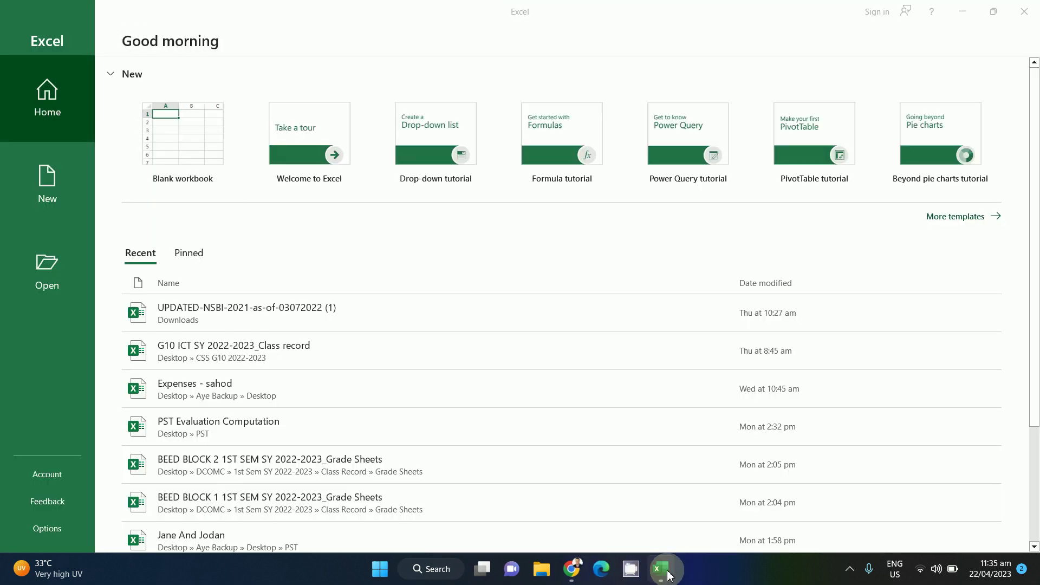
Pin Excel to the taskbar and close its window.
{"action": "mouse_move", "coordinate": [669, 575]}
{"action": "right_click", "coordinate": [662, 569]}
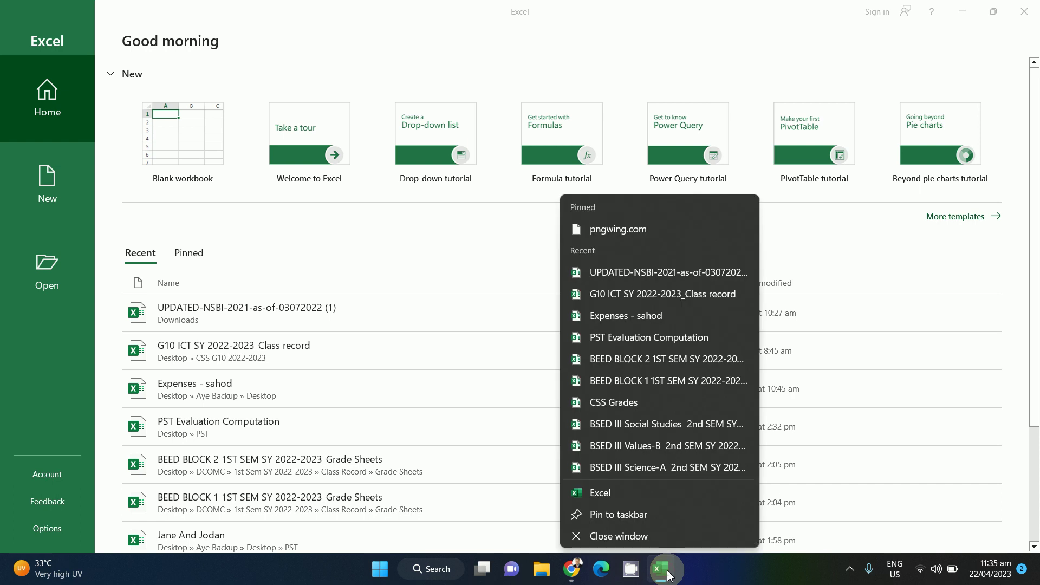
{"action": "left_click", "coordinate": [629, 517]}
{"action": "left_click", "coordinate": [1017, 17]}
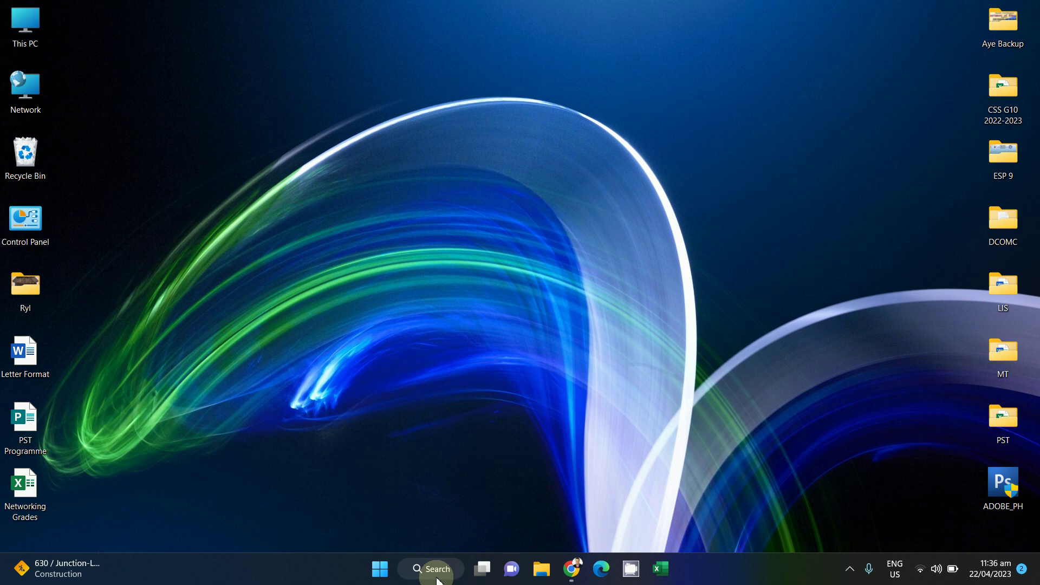
Reopen Excel from its pinned shortcut and create a blank workbook.
{"action": "left_click", "coordinate": [668, 576]}
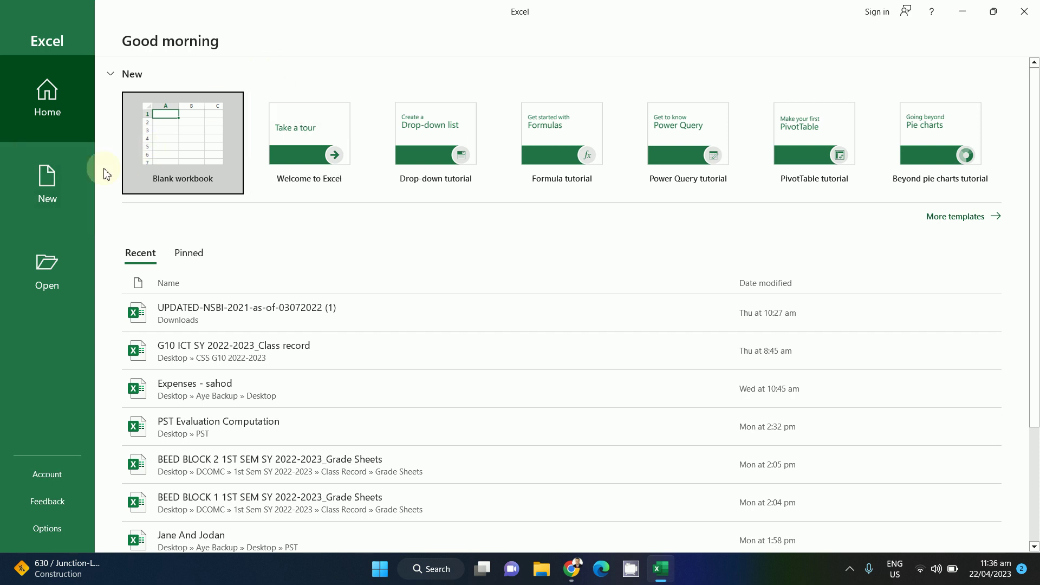
{"action": "left_click", "coordinate": [203, 153]}
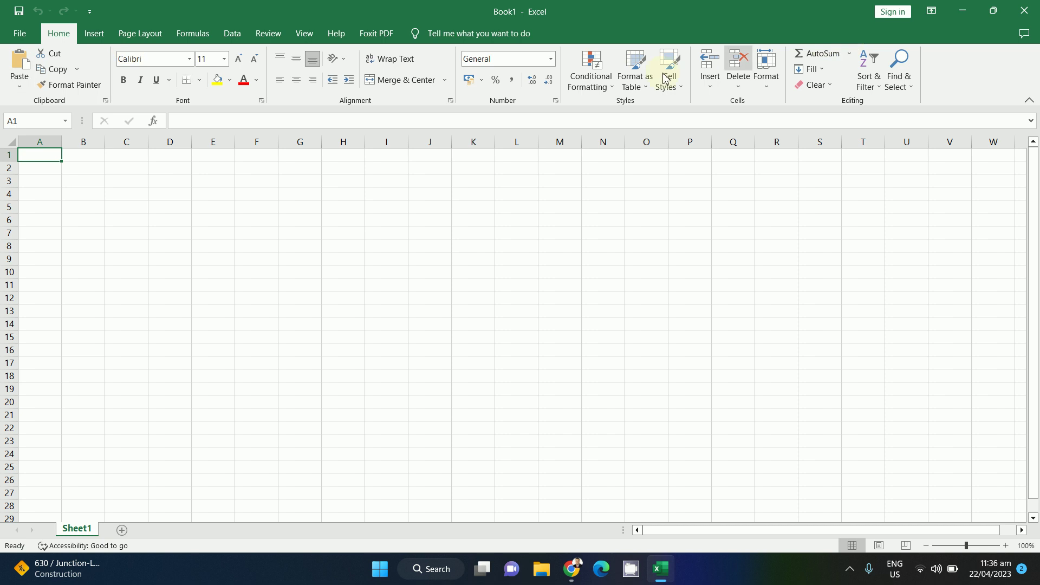
Review the file commands, the list of available fonts and the gallery of insertable shapes.
{"action": "left_click", "coordinate": [20, 33]}
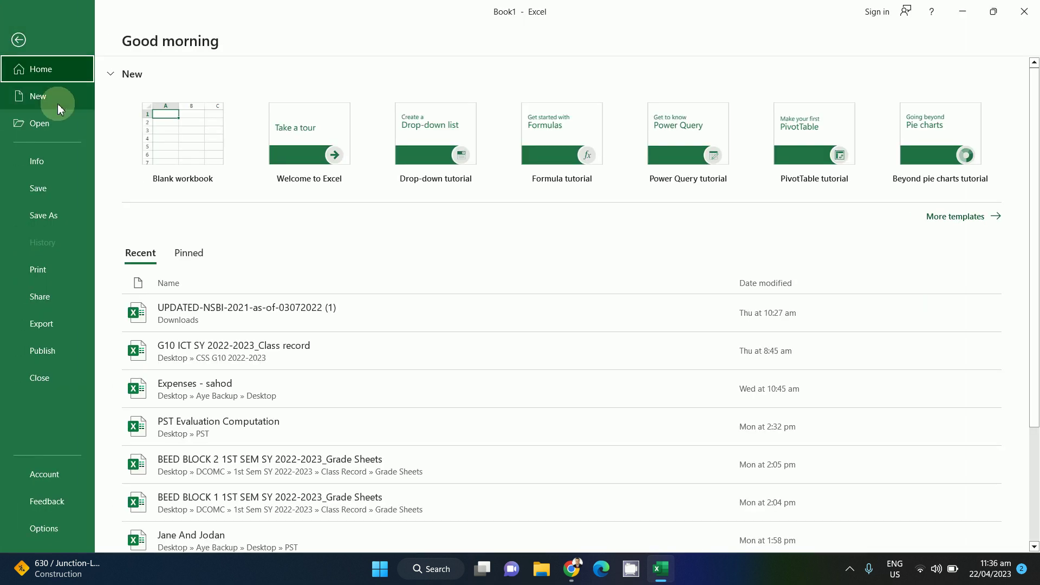
{"action": "left_click", "coordinate": [19, 39]}
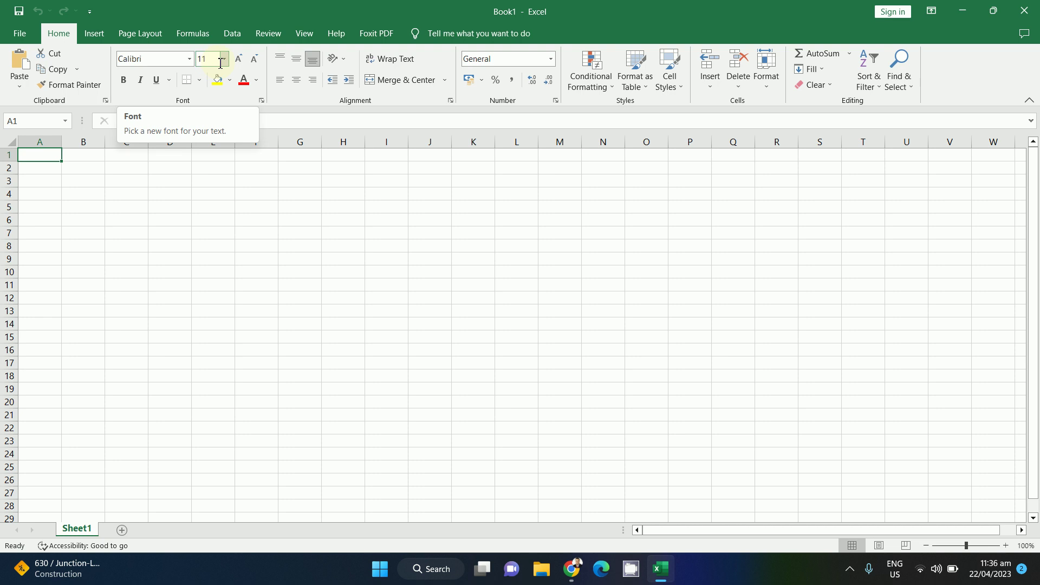
{"action": "left_click", "coordinate": [189, 60]}
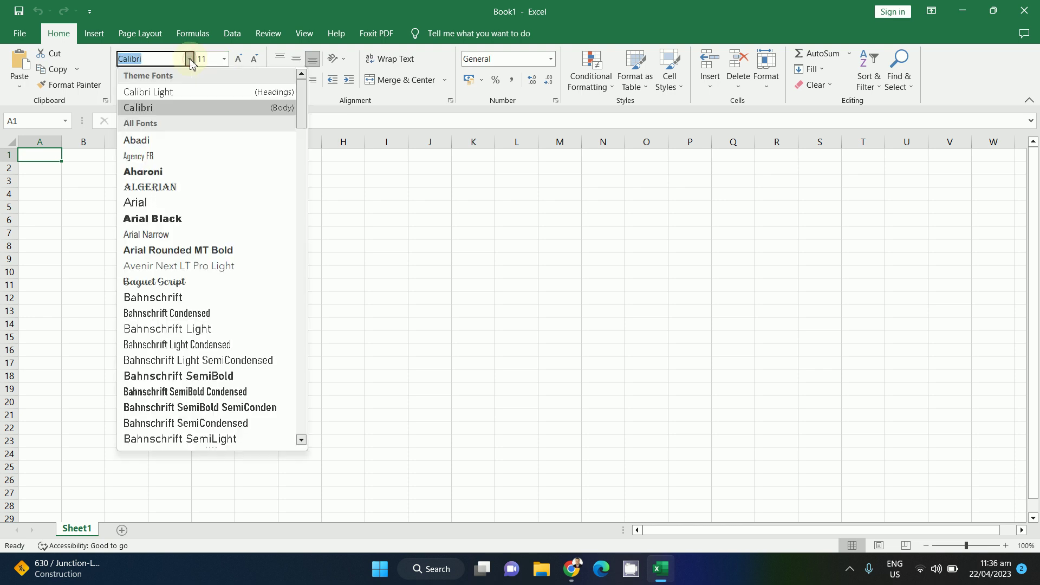
{"action": "left_click", "coordinate": [190, 59]}
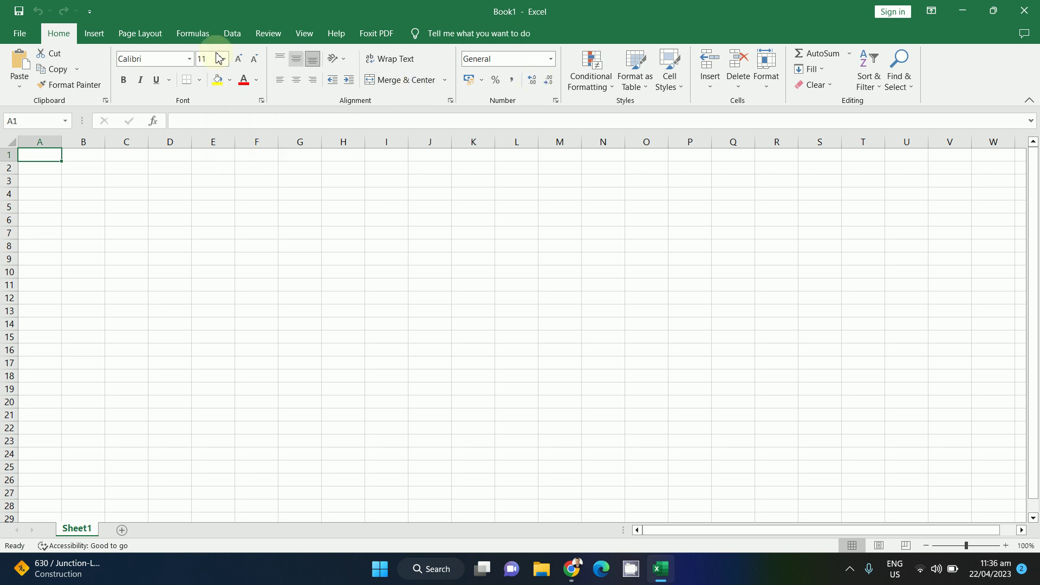
{"action": "left_click", "coordinate": [101, 40]}
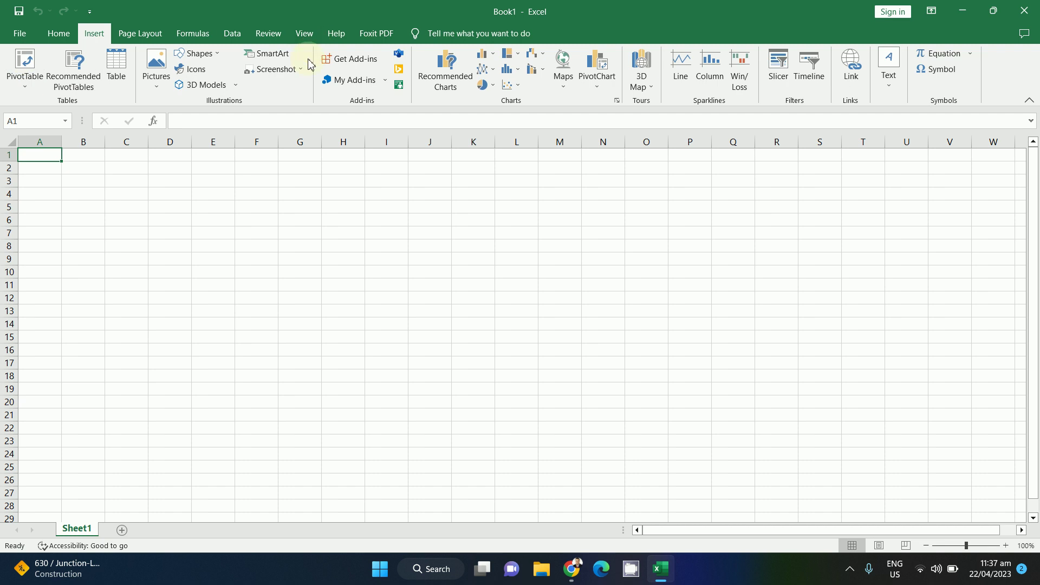
{"action": "left_click", "coordinate": [206, 65]}
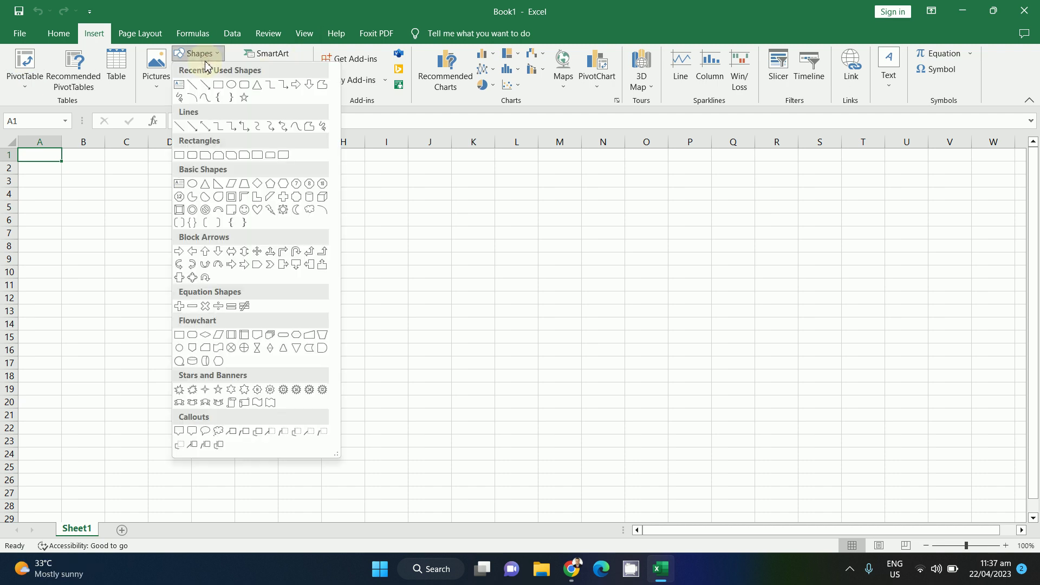
{"action": "left_click", "coordinate": [202, 61]}
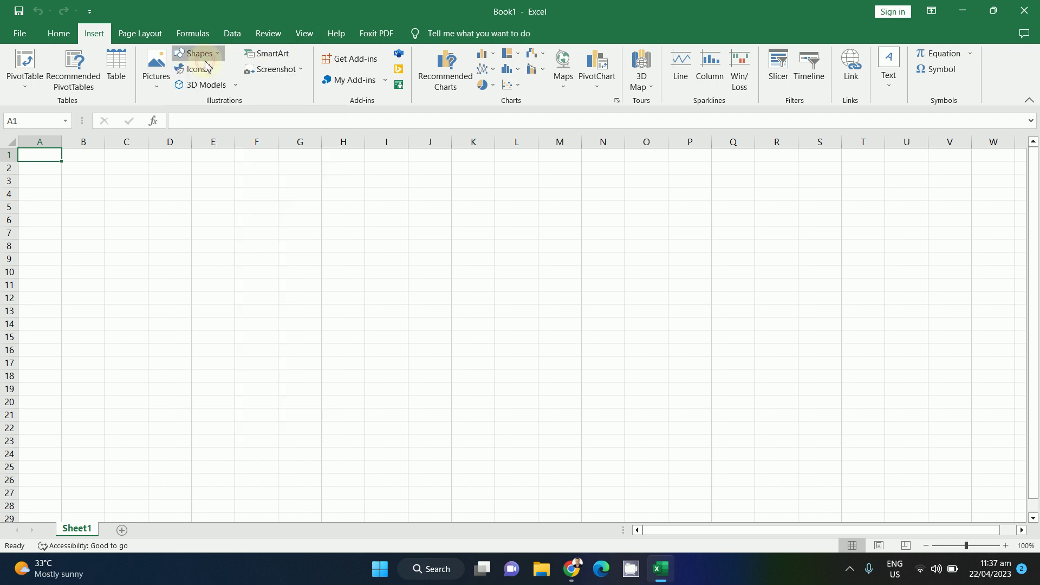
Set the worksheet's paper size to 8.5 x 13 in.
{"action": "left_click", "coordinate": [141, 36]}
{"action": "left_click", "coordinate": [184, 81]}
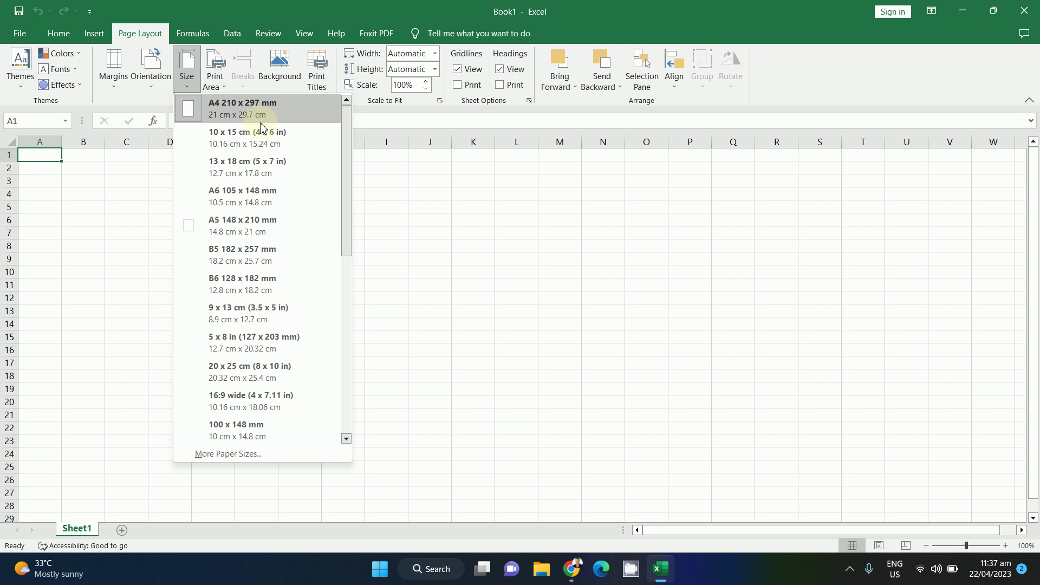
{"action": "scroll", "coordinate": [289, 278], "scroll_direction": "down", "scroll_amount": 1}
{"action": "scroll", "coordinate": [293, 347], "scroll_direction": "down", "scroll_amount": 2}
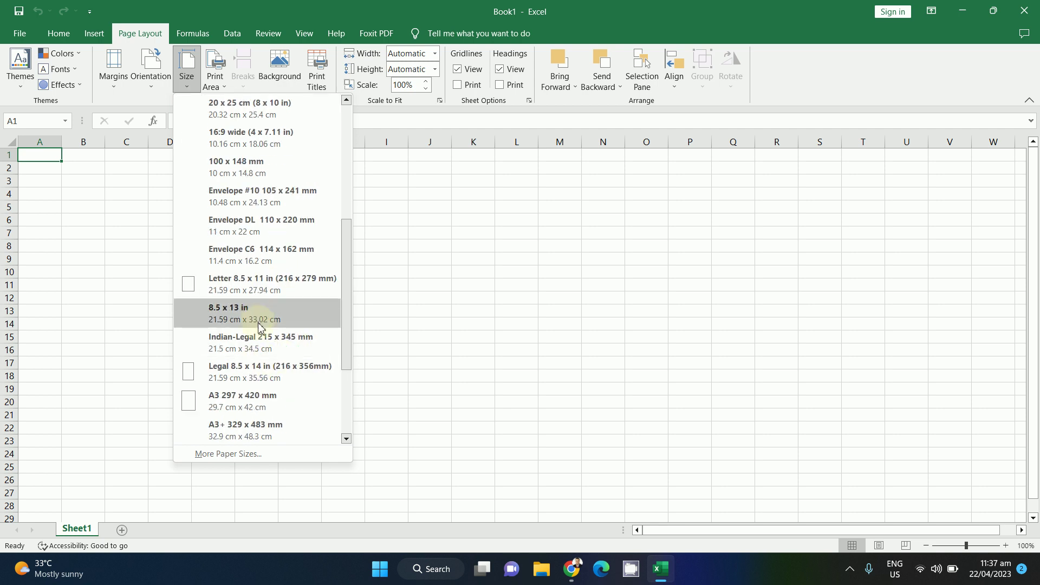
{"action": "scroll", "coordinate": [246, 352], "scroll_direction": "down", "scroll_amount": 3}
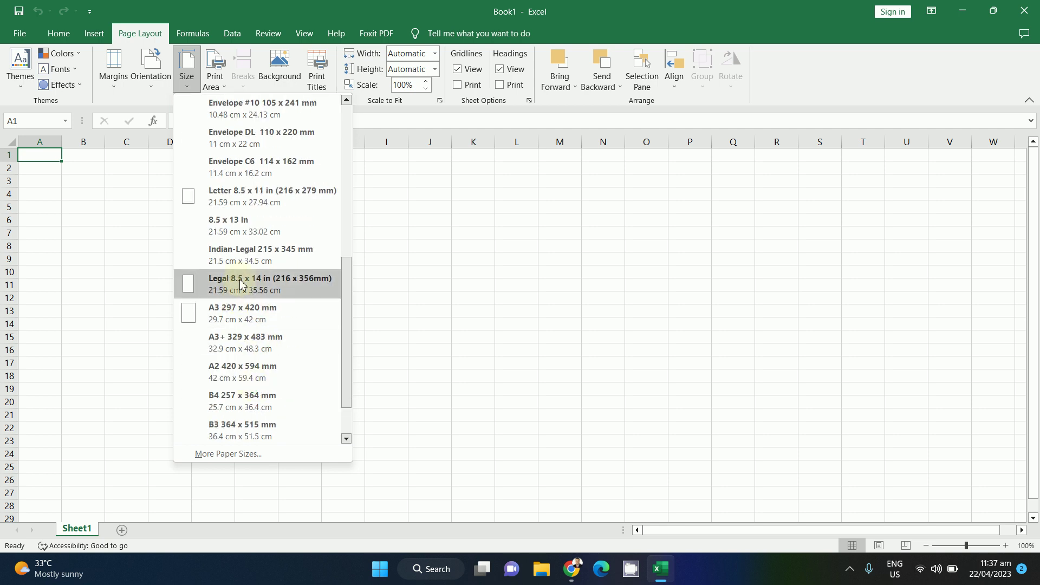
{"action": "scroll", "coordinate": [241, 293], "scroll_direction": "down", "scroll_amount": 2}
{"action": "scroll", "coordinate": [254, 347], "scroll_direction": "up", "scroll_amount": 4}
{"action": "scroll", "coordinate": [264, 352], "scroll_direction": "up", "scroll_amount": 2}
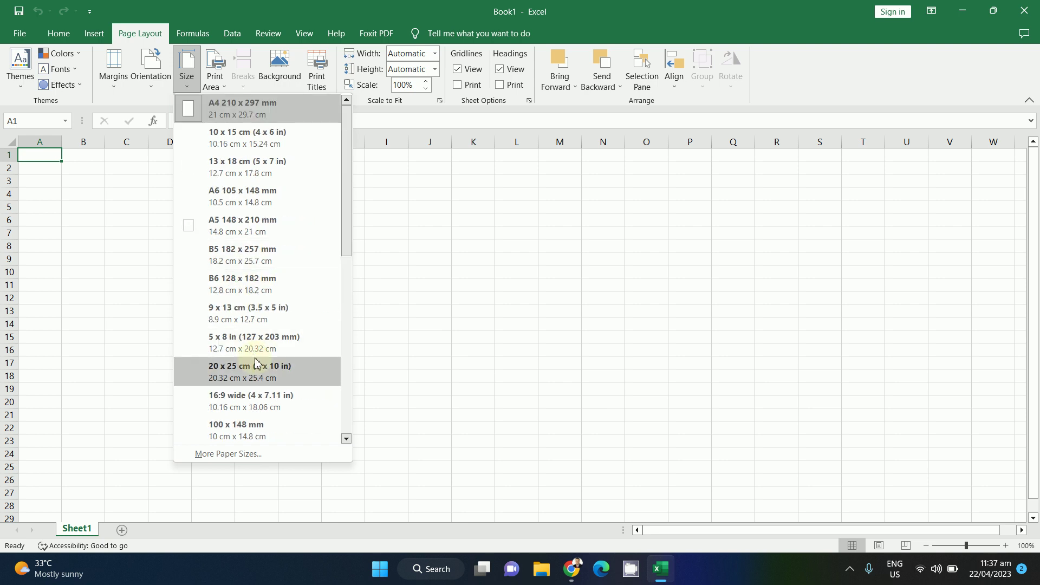
{"action": "scroll", "coordinate": [257, 363], "scroll_direction": "down", "scroll_amount": 2}
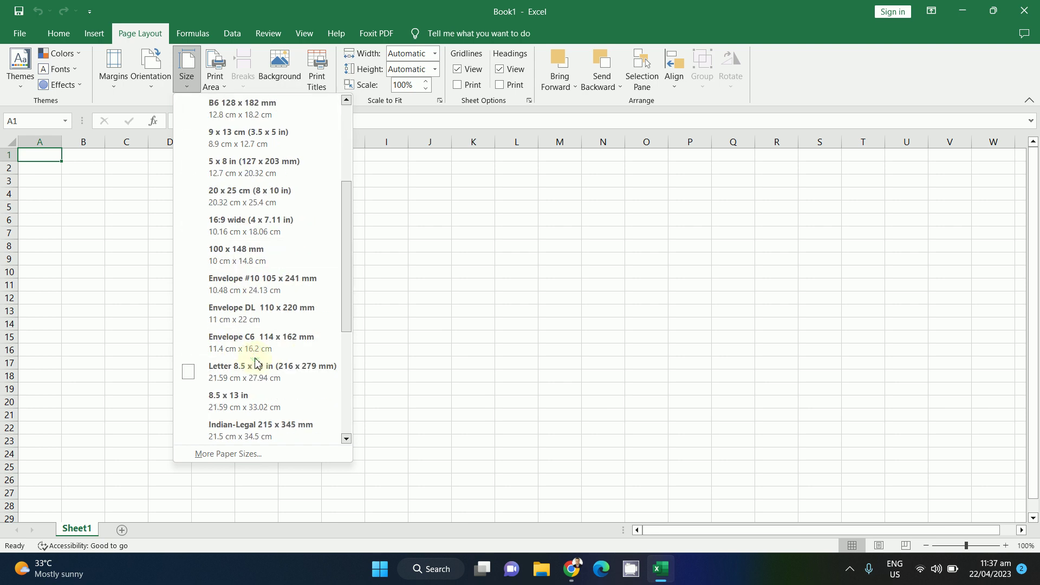
{"action": "left_click", "coordinate": [235, 409]}
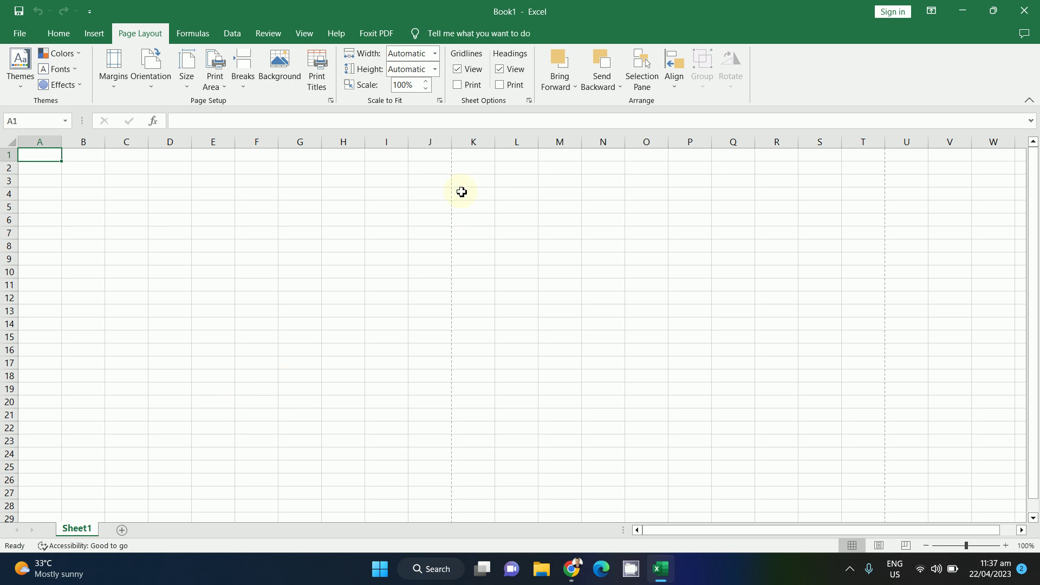
Compare the sheet's page boundaries in the Normal, Page Break Preview and Page Layout views, and return to Normal view.
{"action": "scroll", "coordinate": [420, 304], "scroll_direction": "down", "scroll_amount": 12}
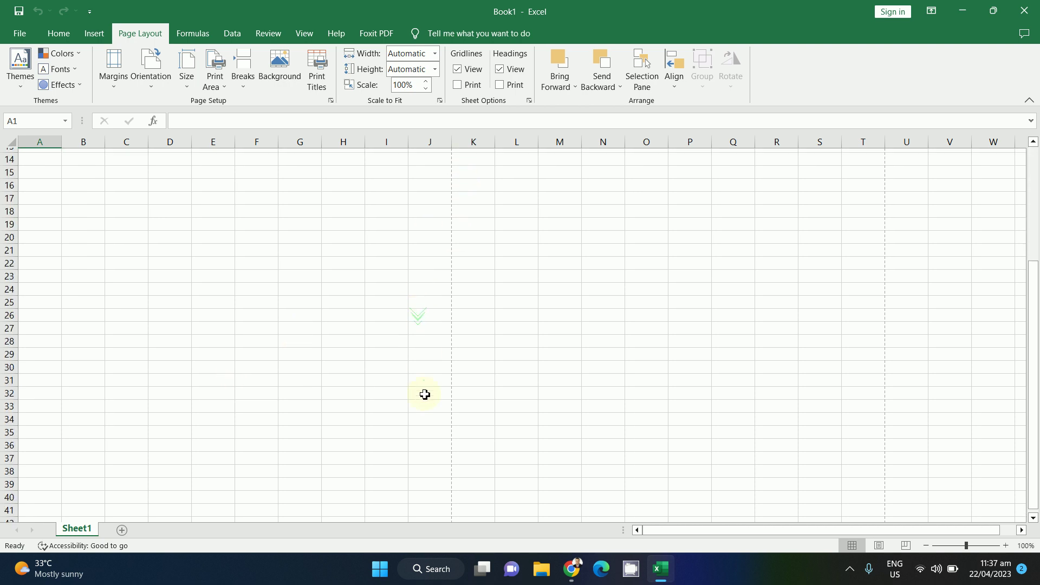
{"action": "scroll", "coordinate": [421, 442], "scroll_direction": "down", "scroll_amount": 2}
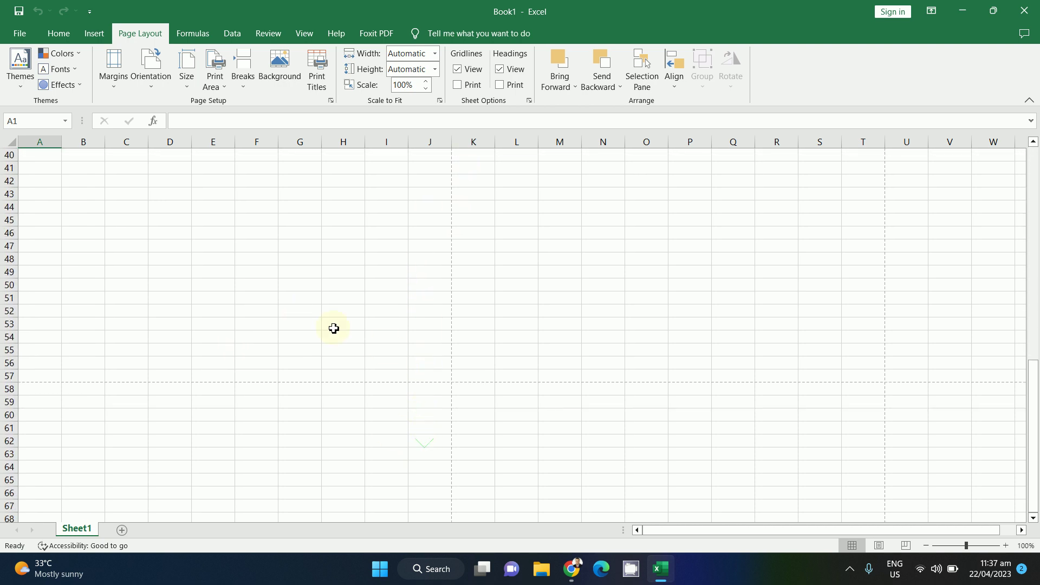
{"action": "scroll", "coordinate": [328, 328], "scroll_direction": "down", "scroll_amount": 3, "text": "ctrl"}
{"action": "scroll", "coordinate": [200, 361], "scroll_direction": "up", "scroll_amount": 10}
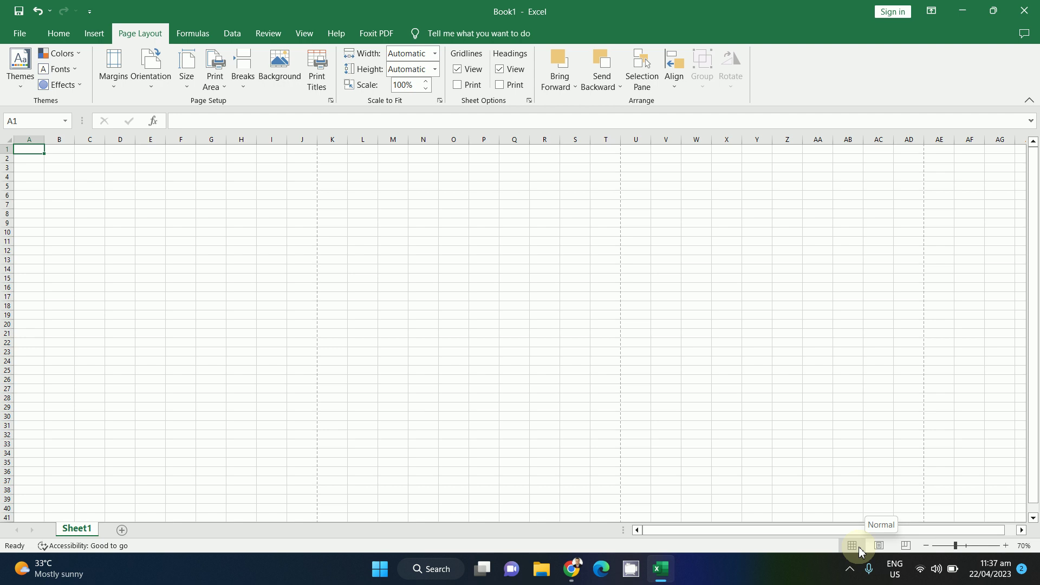
{"action": "left_click", "coordinate": [905, 546]}
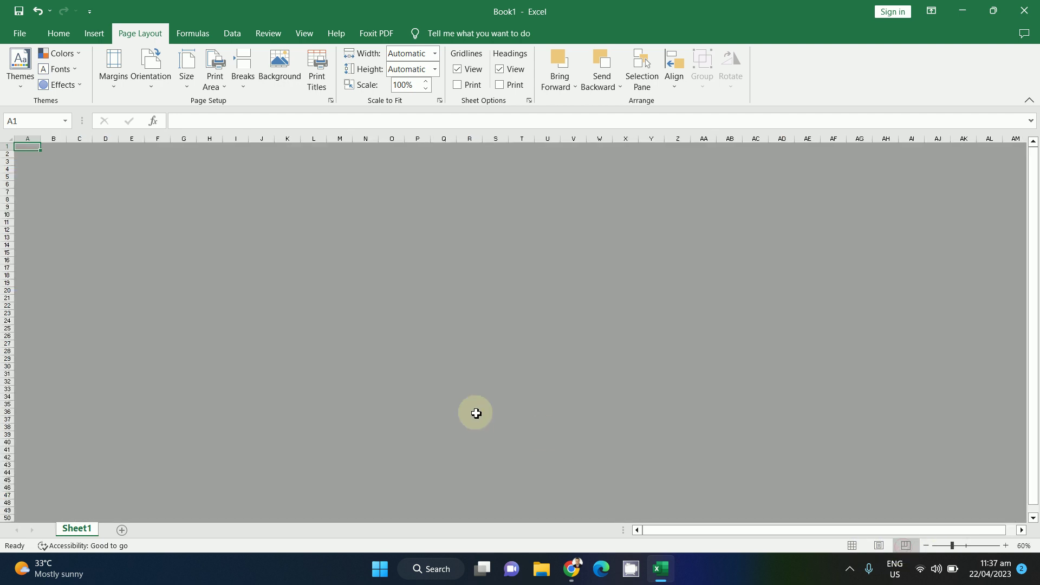
{"action": "scroll", "coordinate": [578, 402], "scroll_direction": "up", "scroll_amount": 4, "text": "ctrl"}
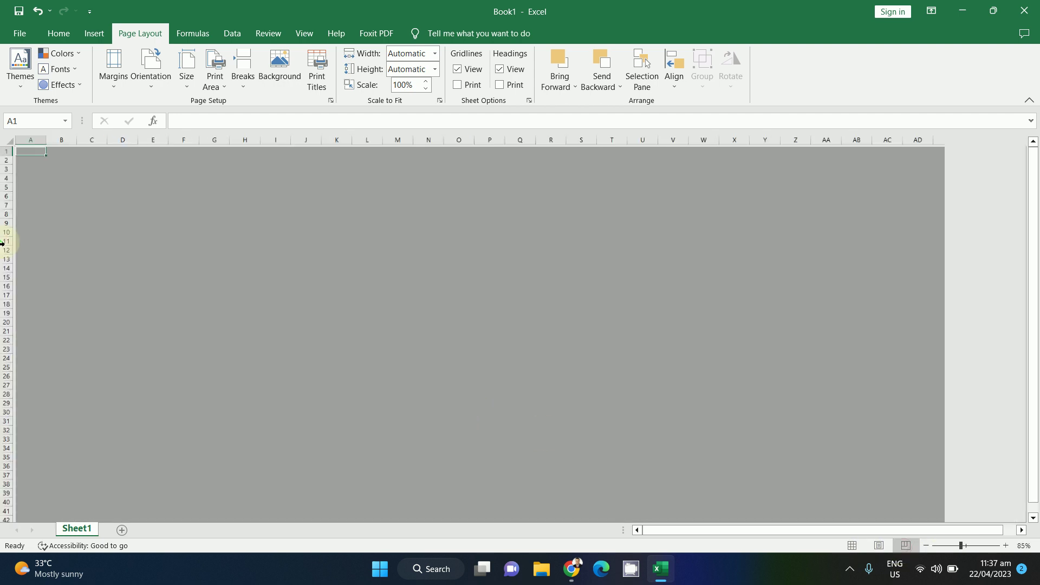
{"action": "left_click", "coordinate": [880, 548]}
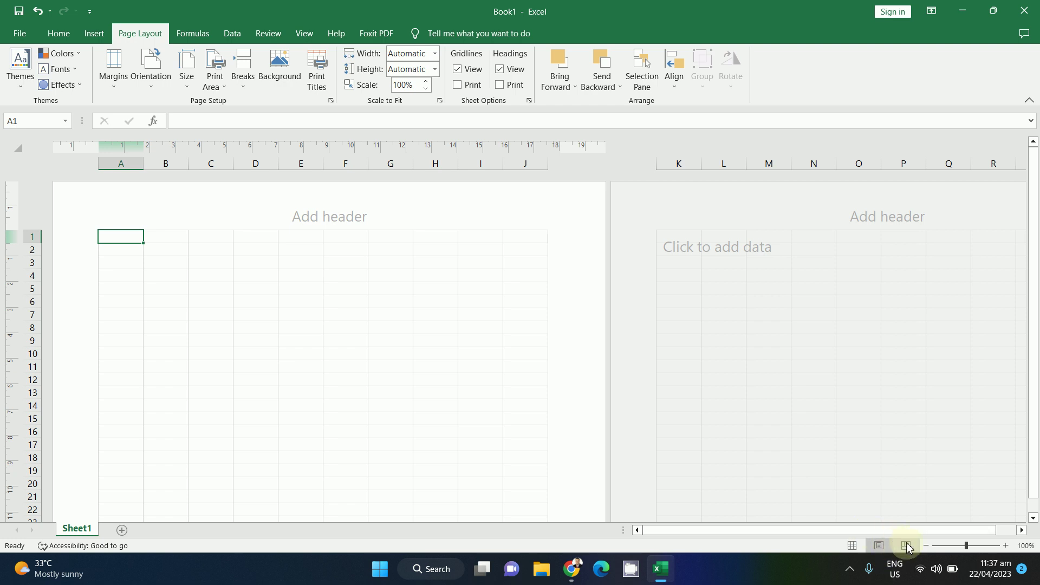
{"action": "left_click", "coordinate": [906, 546]}
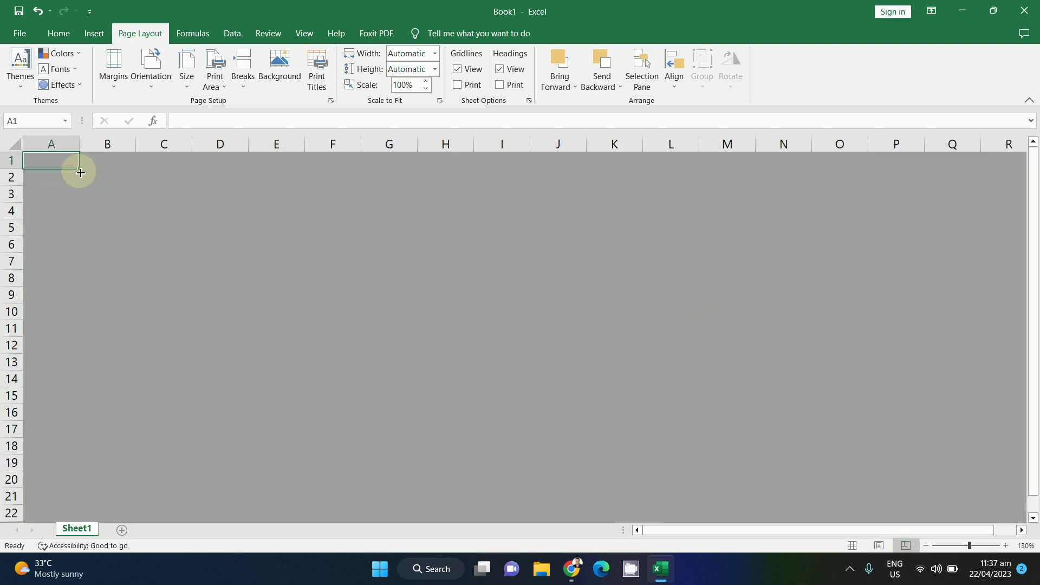
{"action": "left_click_drag", "start_coordinate": [76, 170], "coordinate": [242, 372]}
{"action": "key", "text": "ctrl+z"}
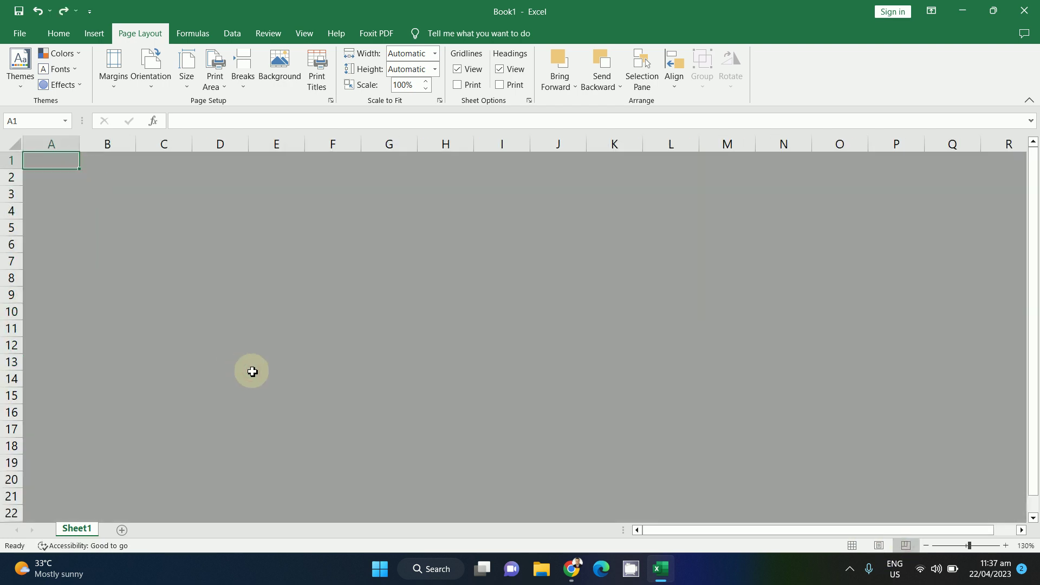
{"action": "left_click", "coordinate": [854, 547]}
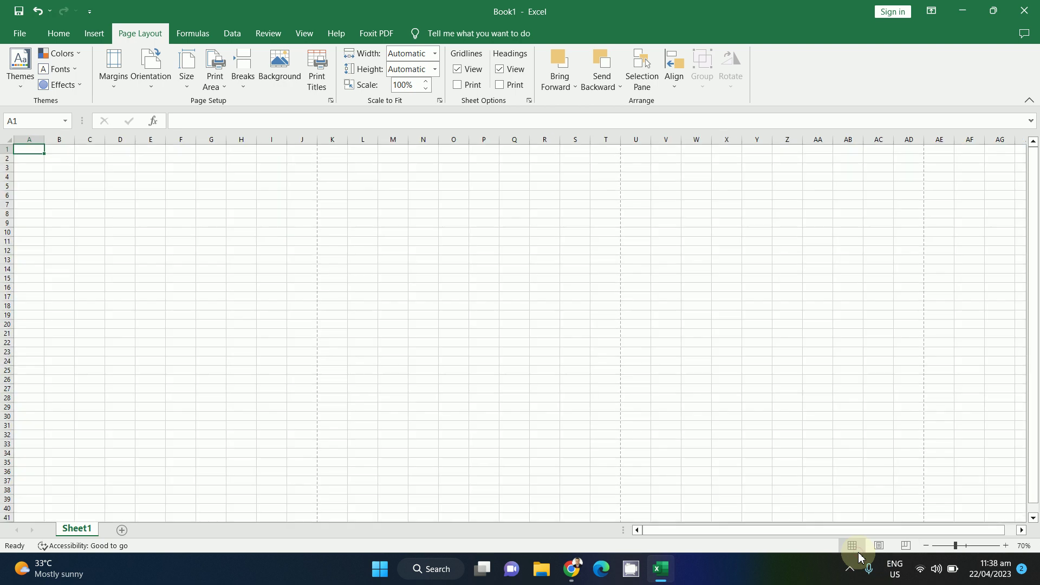
Enlarge the sheet to 370% around its first rows and columns and select cell A1.
{"action": "left_click", "coordinate": [363, 268]}
{"action": "scroll", "coordinate": [60, 254], "scroll_direction": "up", "scroll_amount": 17}
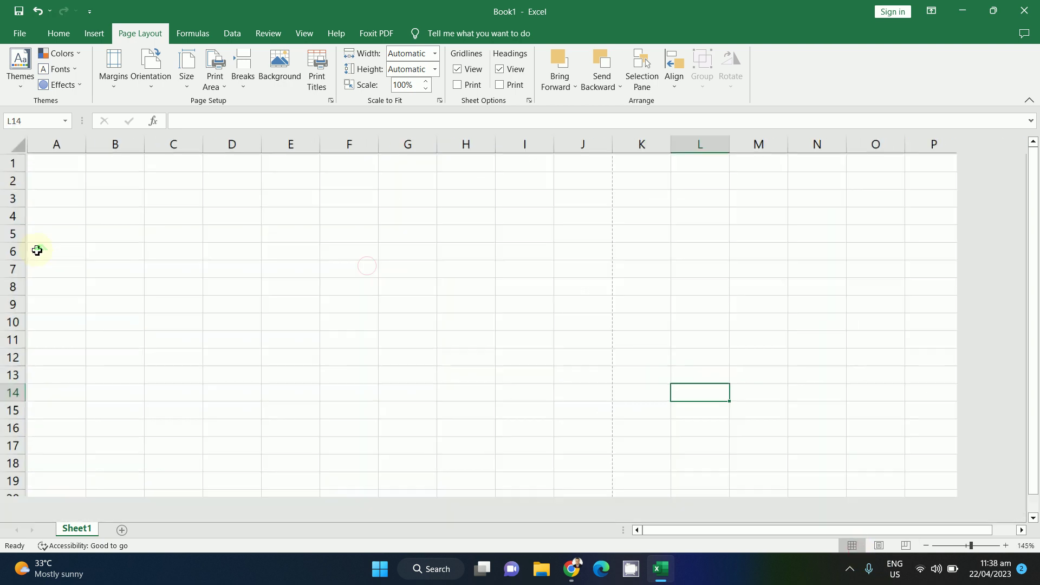
{"action": "scroll", "coordinate": [193, 283], "scroll_direction": "up", "scroll_amount": 3}
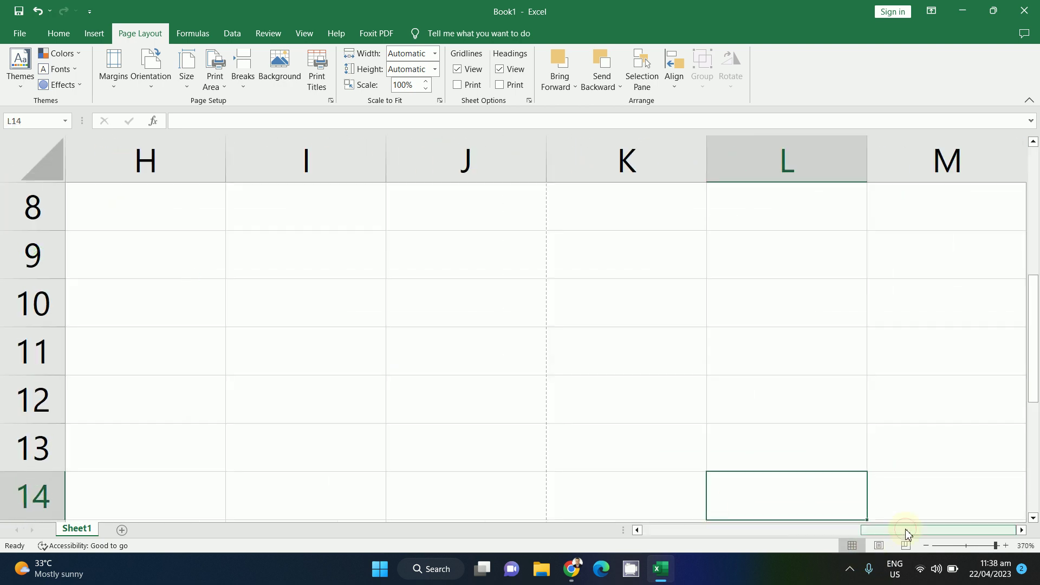
{"action": "left_click_drag", "start_coordinate": [908, 529], "coordinate": [670, 546]}
{"action": "left_click_drag", "start_coordinate": [1034, 360], "coordinate": [1032, 202]}
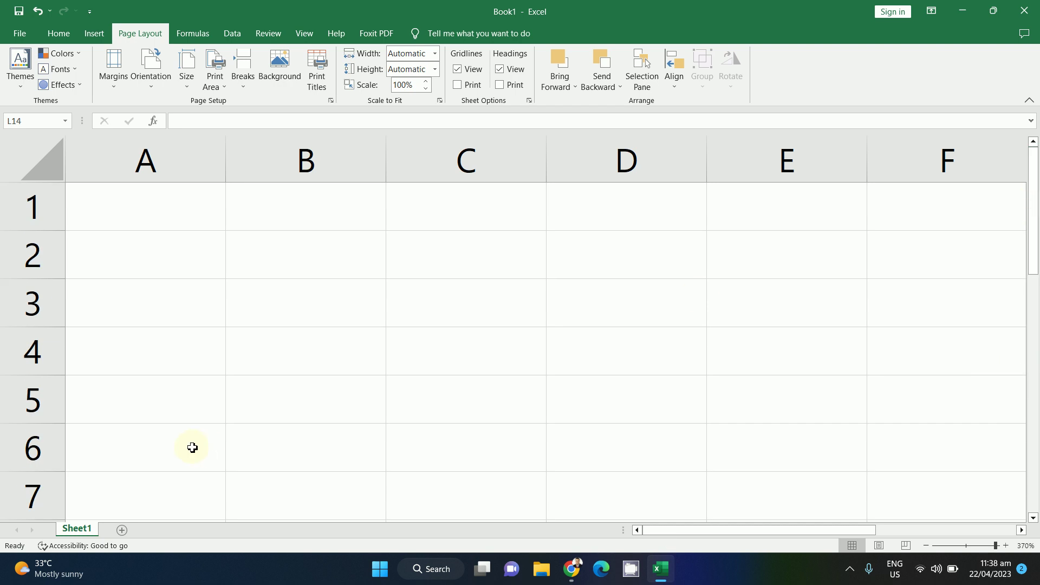
{"action": "left_click", "coordinate": [172, 197]}
{"action": "left_click", "coordinate": [266, 206]}
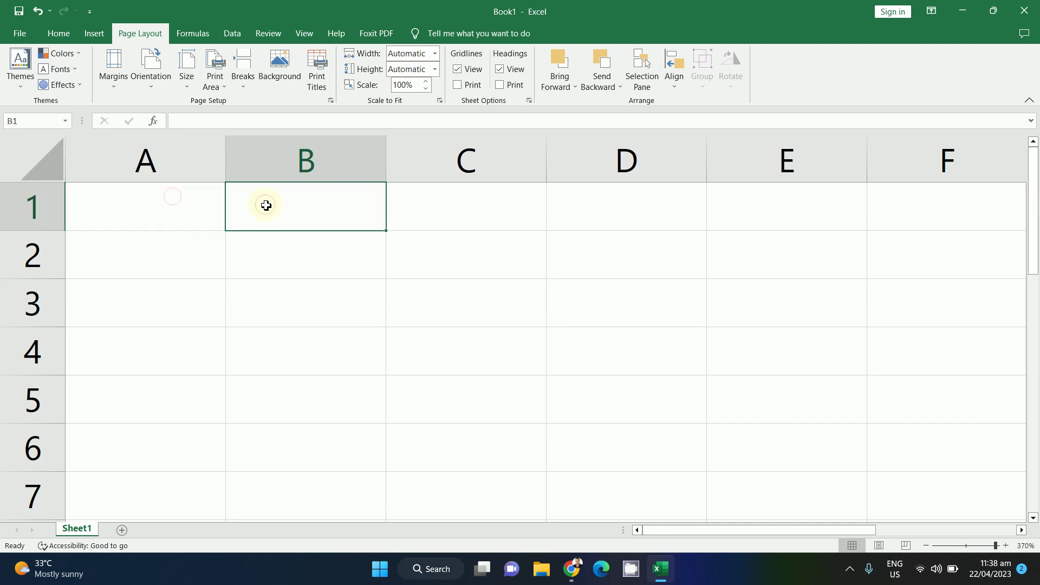
{"action": "left_click", "coordinate": [158, 223]}
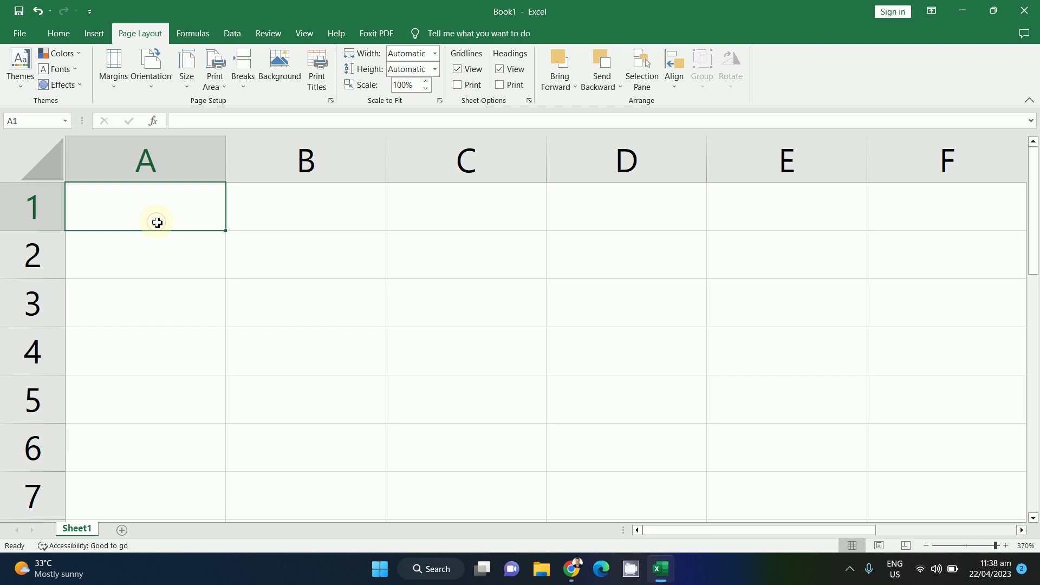
{"action": "left_click", "coordinate": [167, 278]}
{"action": "left_click", "coordinate": [172, 202]}
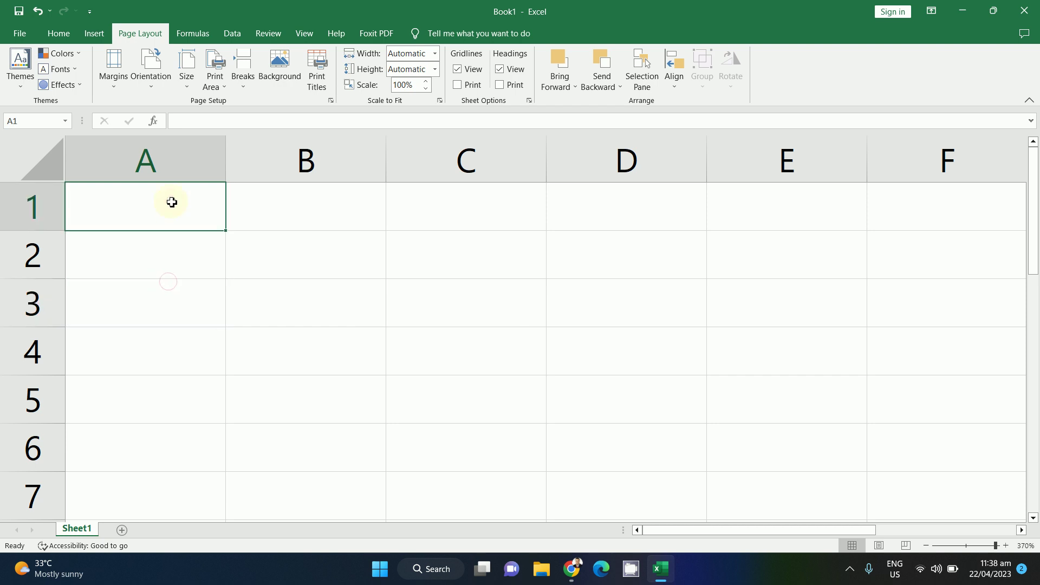
Select columns A through E one at a time to examine how columns are lettered.
{"action": "left_click", "coordinate": [164, 169]}
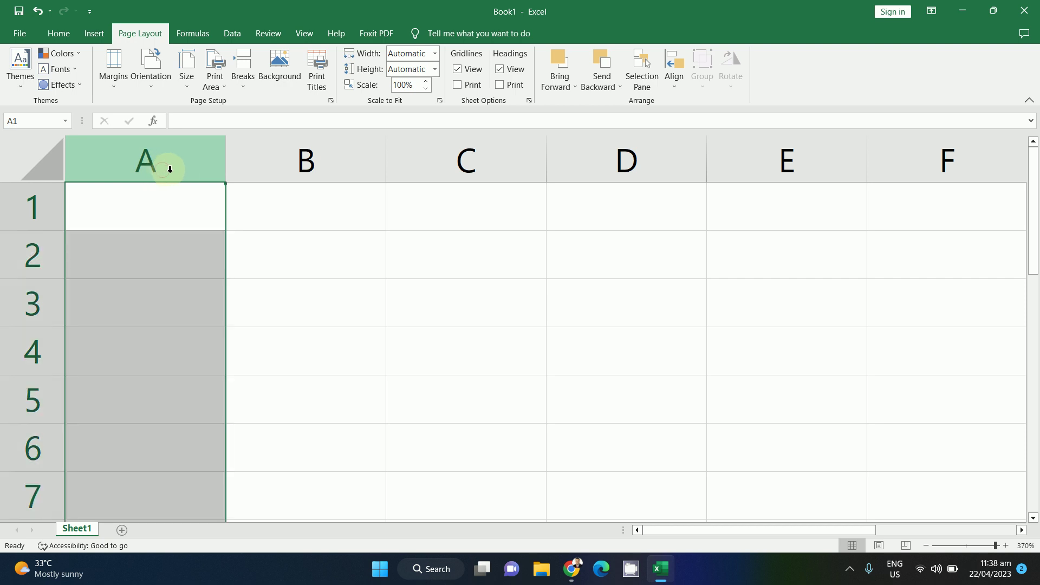
{"action": "left_click", "coordinate": [340, 156]}
{"action": "left_click", "coordinate": [529, 145]}
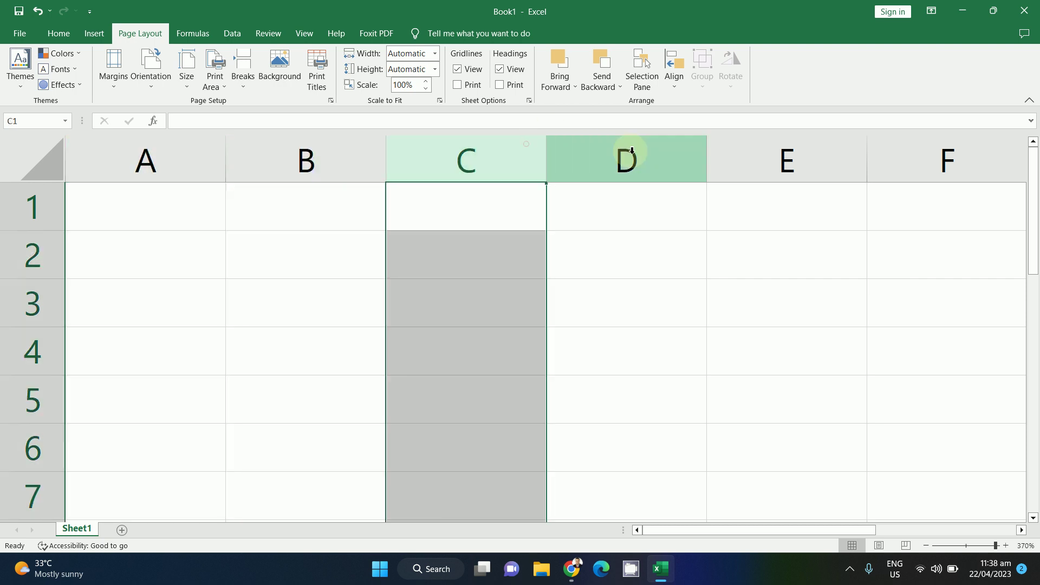
{"action": "left_click", "coordinate": [628, 153]}
{"action": "left_click", "coordinate": [841, 179]}
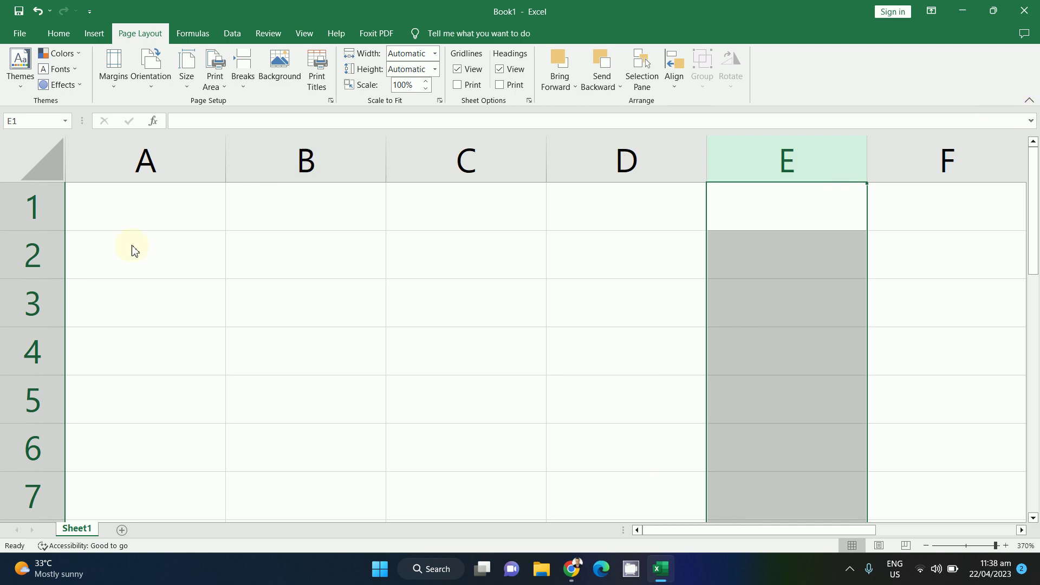
Select rows 1 through 5 one at a time to examine how rows are numbered.
{"action": "left_click", "coordinate": [9, 222]}
{"action": "left_click", "coordinate": [12, 257]}
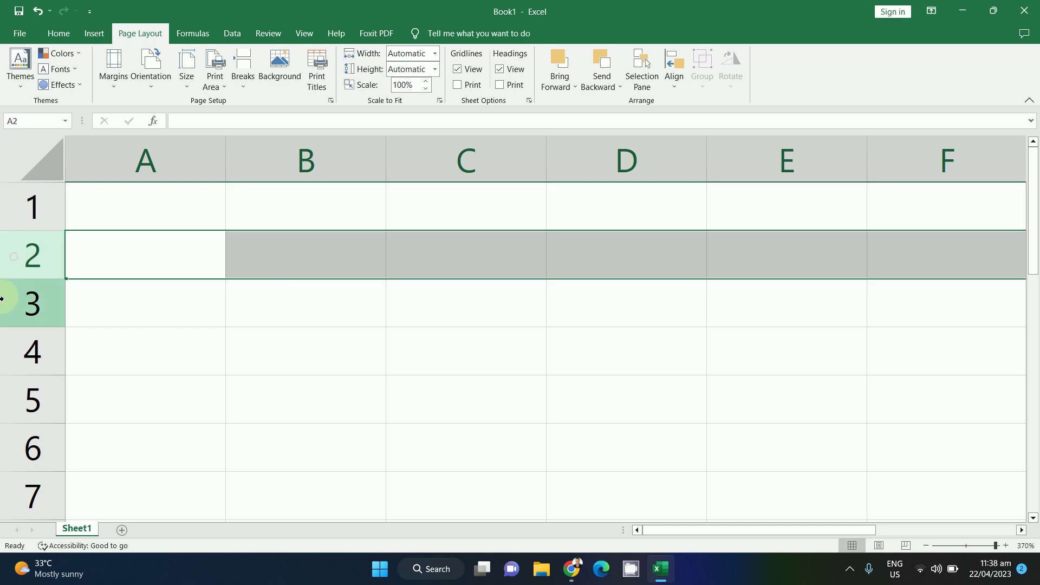
{"action": "left_click", "coordinate": [17, 298]}
{"action": "left_click", "coordinate": [18, 362]}
{"action": "left_click", "coordinate": [19, 401]}
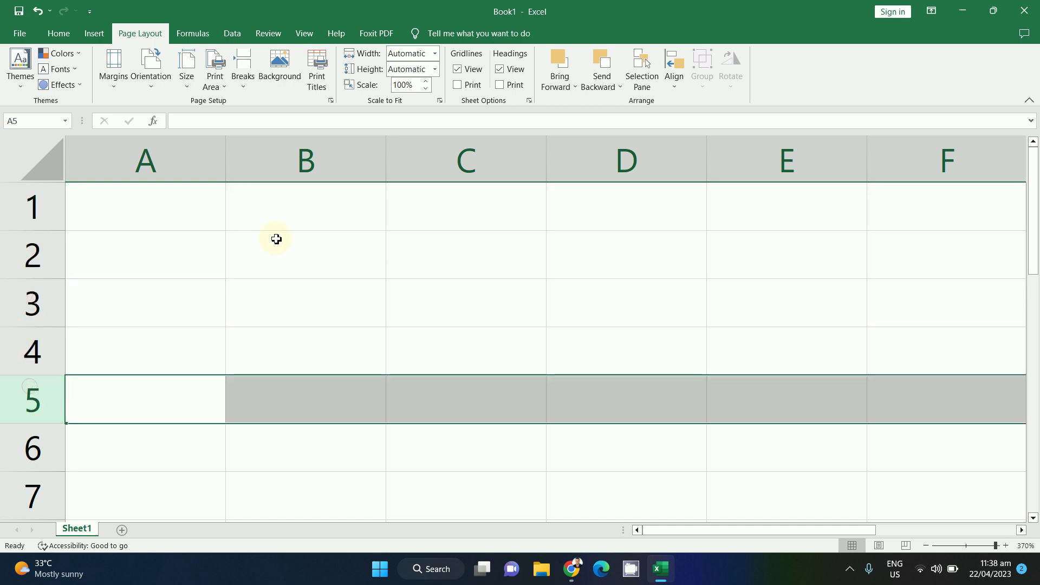
Examine how column letters and row numbers form cell references by selecting cells A1 and C3 and checking their addresses.
{"action": "left_click", "coordinate": [227, 276]}
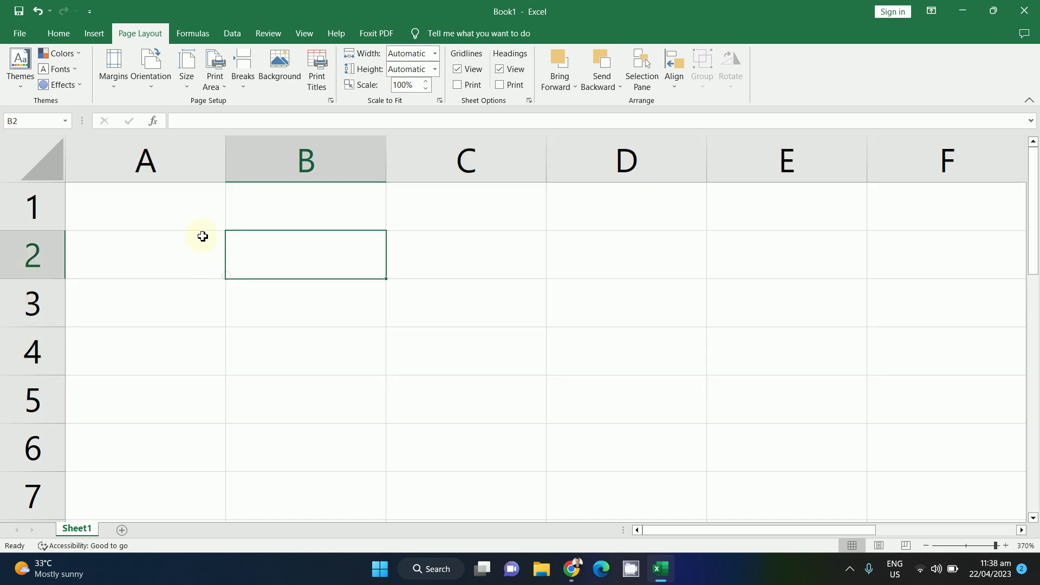
{"action": "left_click", "coordinate": [174, 169]}
{"action": "left_click", "coordinate": [35, 203]}
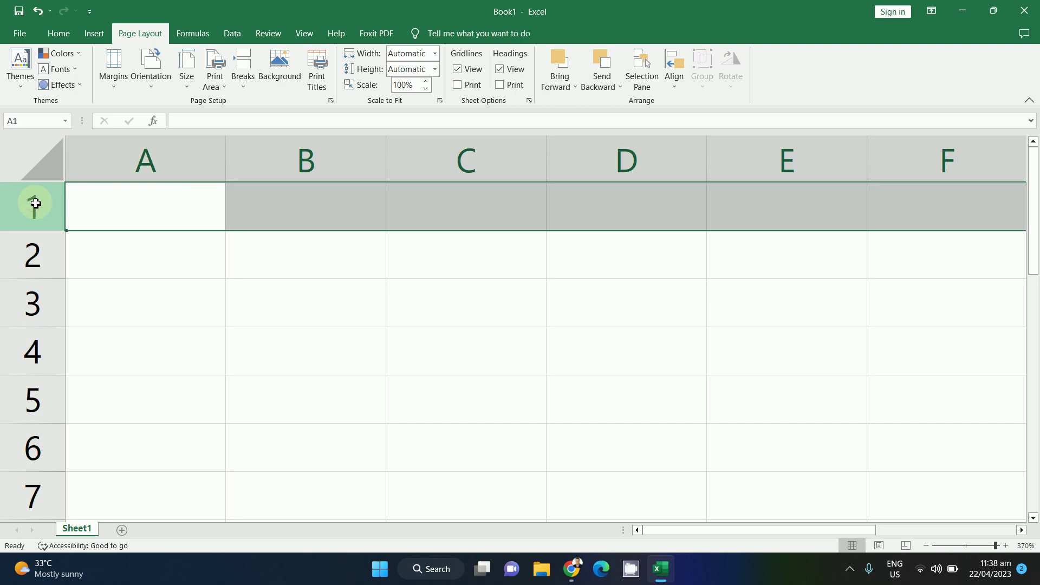
{"action": "left_click", "coordinate": [131, 210]}
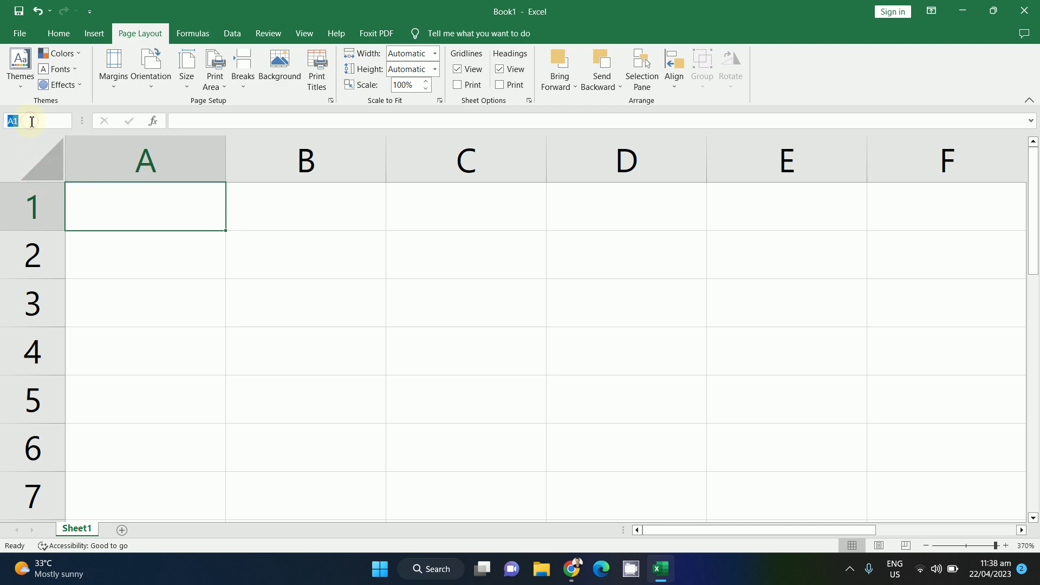
{"action": "left_click", "coordinate": [494, 297]}
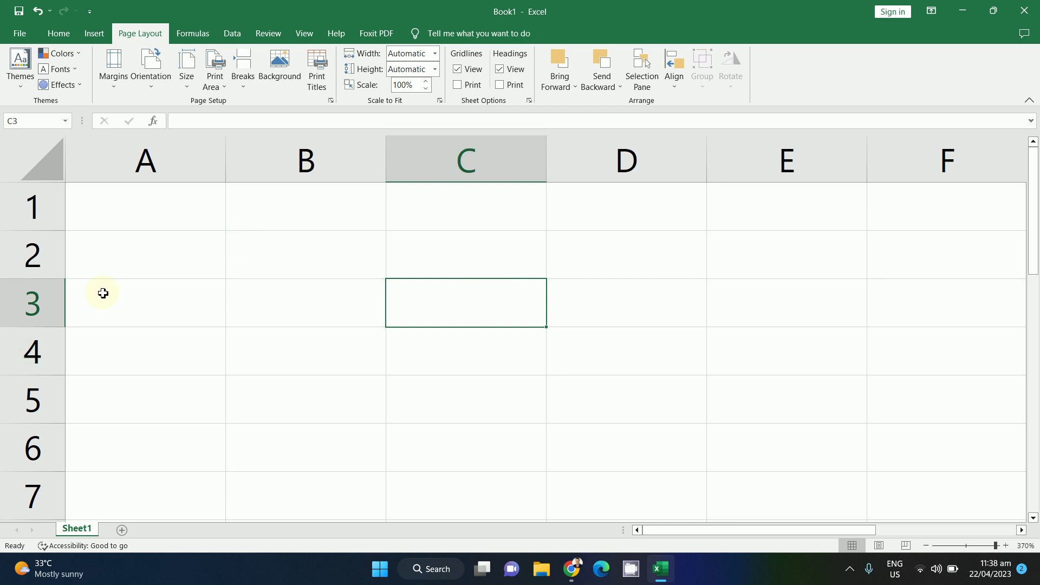
{"action": "left_click", "coordinate": [43, 122]}
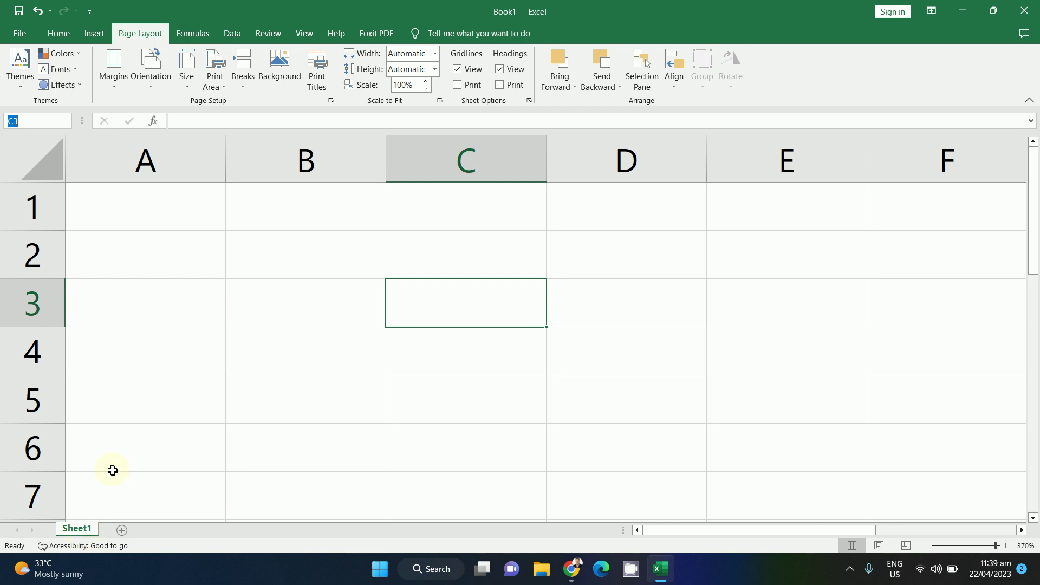
Rename Sheet1 as Entry.
{"action": "right_click", "coordinate": [78, 533]}
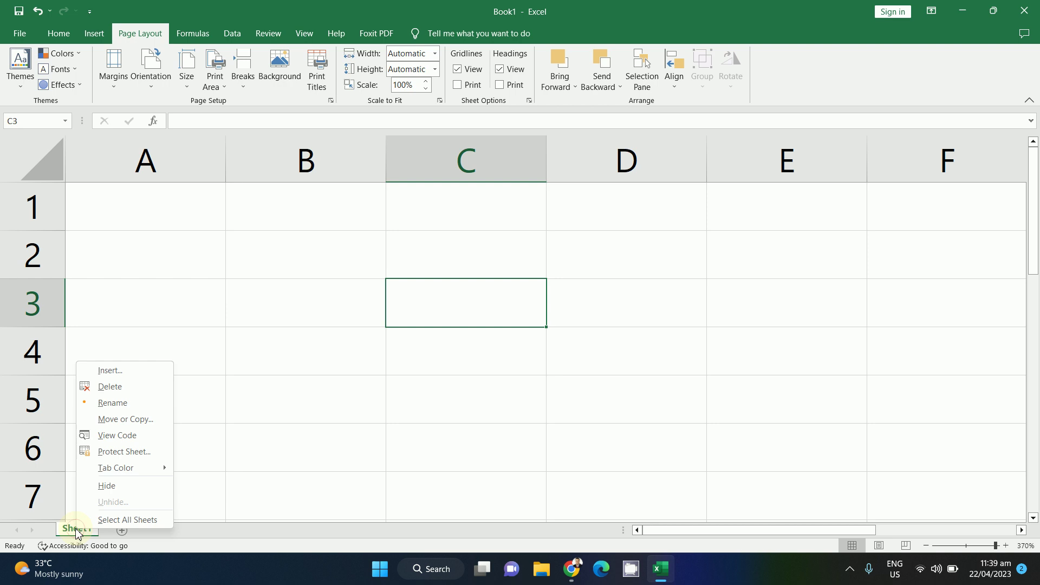
{"action": "left_click", "coordinate": [118, 405]}
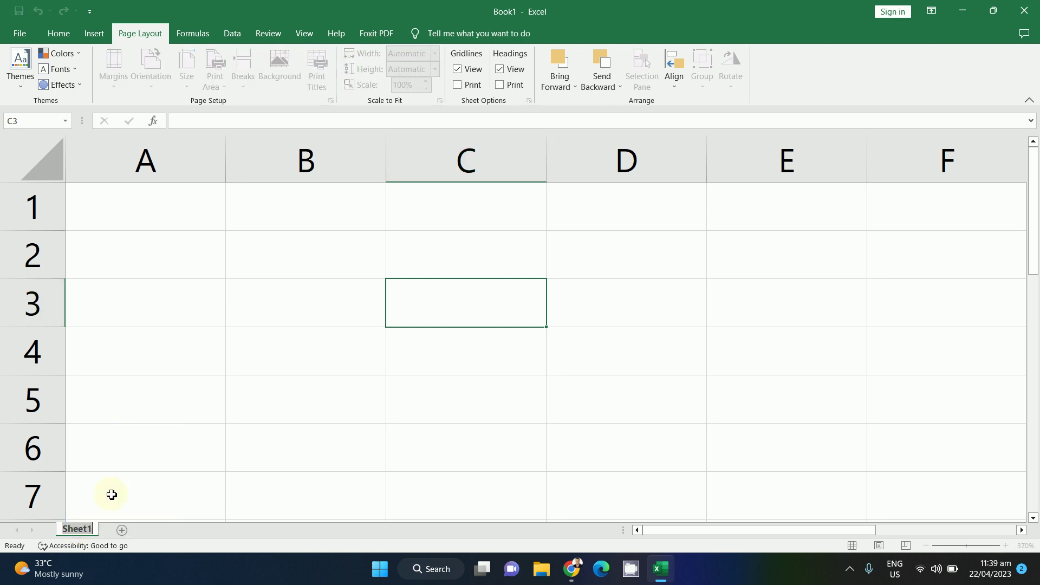
{"action": "type", "text": "Entry"}
{"action": "left_click", "coordinate": [112, 495]}
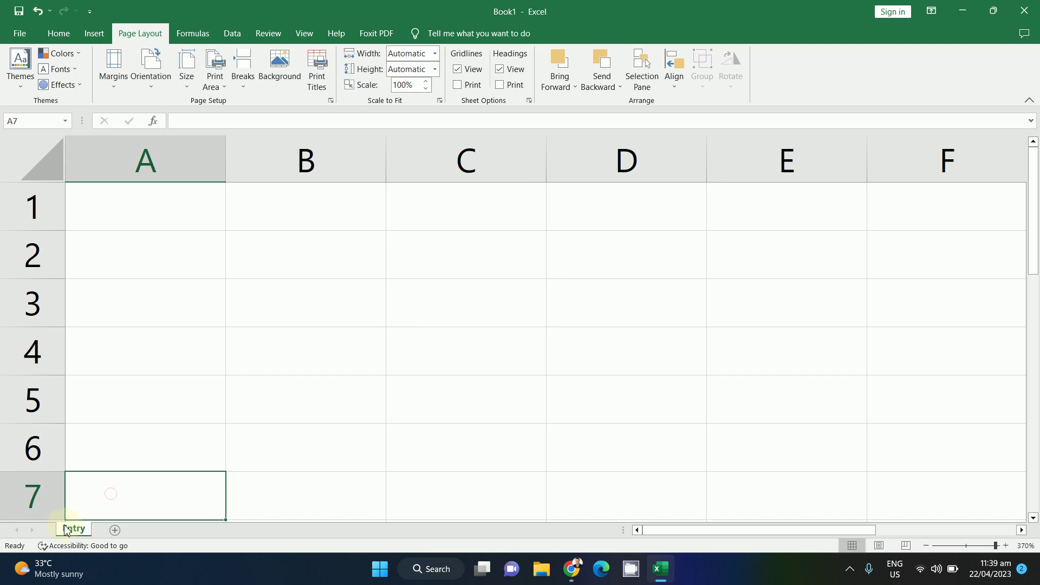
Set the tab color of the Entry sheet to the standard red.
{"action": "right_click", "coordinate": [80, 536]}
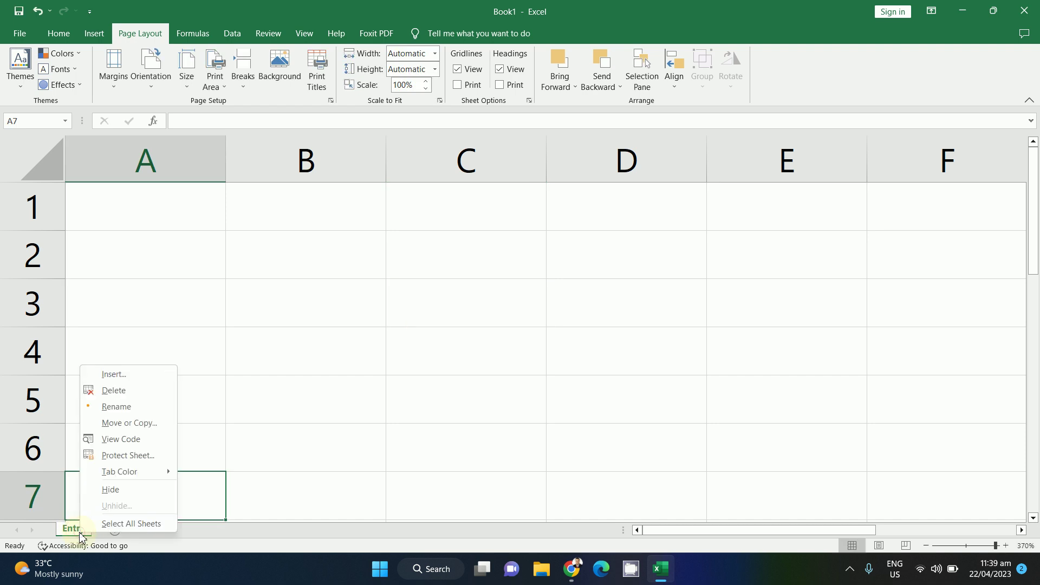
{"action": "right_click", "coordinate": [66, 531]}
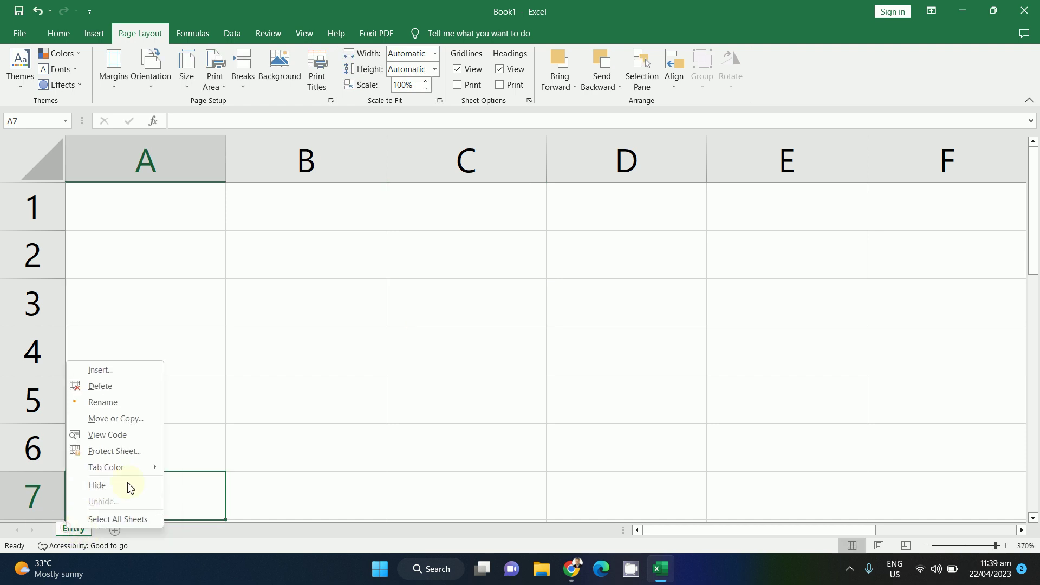
{"action": "mouse_move", "coordinate": [146, 467]}
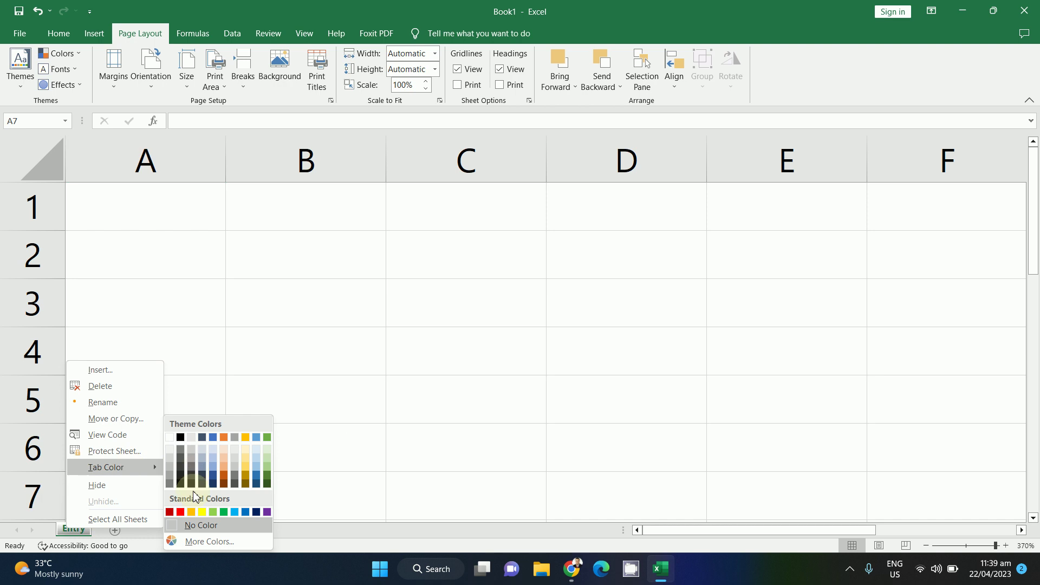
{"action": "left_click", "coordinate": [179, 512]}
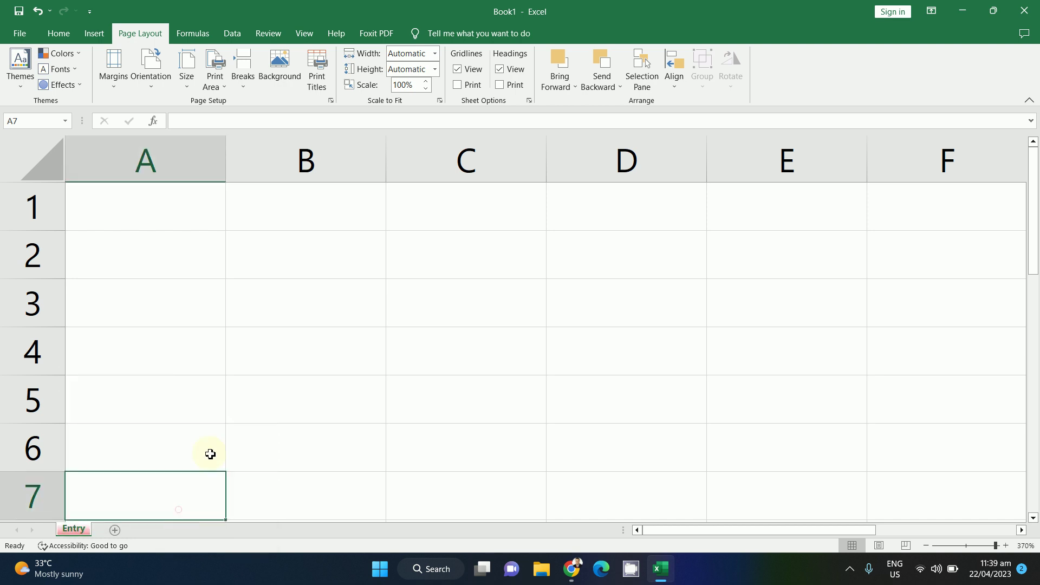
{"action": "left_click", "coordinate": [210, 454]}
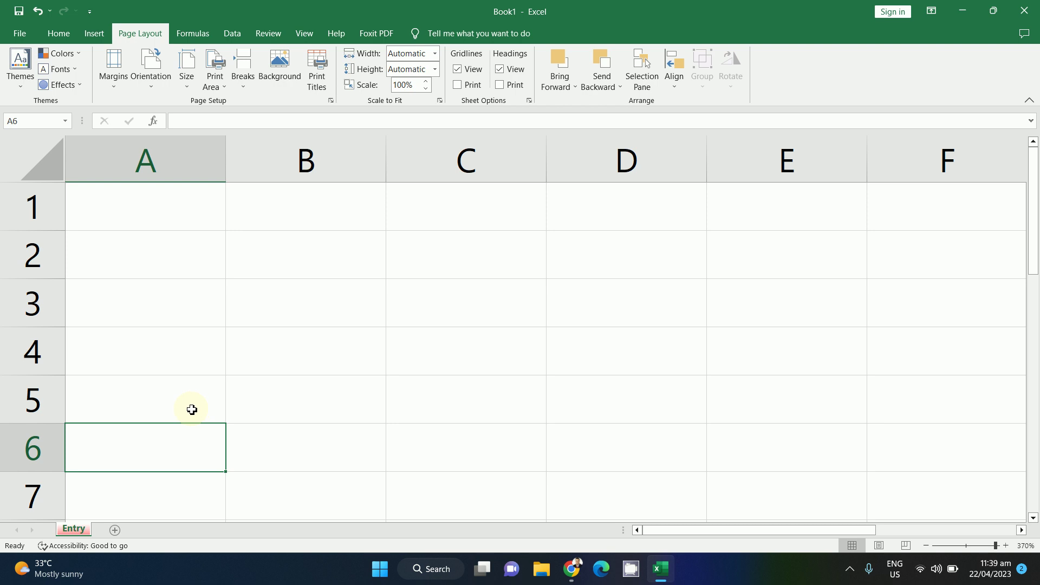
Enter the headings "No." in cell A1 and "Last Name" in cell B1.
{"action": "left_click", "coordinate": [245, 298]}
{"action": "left_click", "coordinate": [116, 212]}
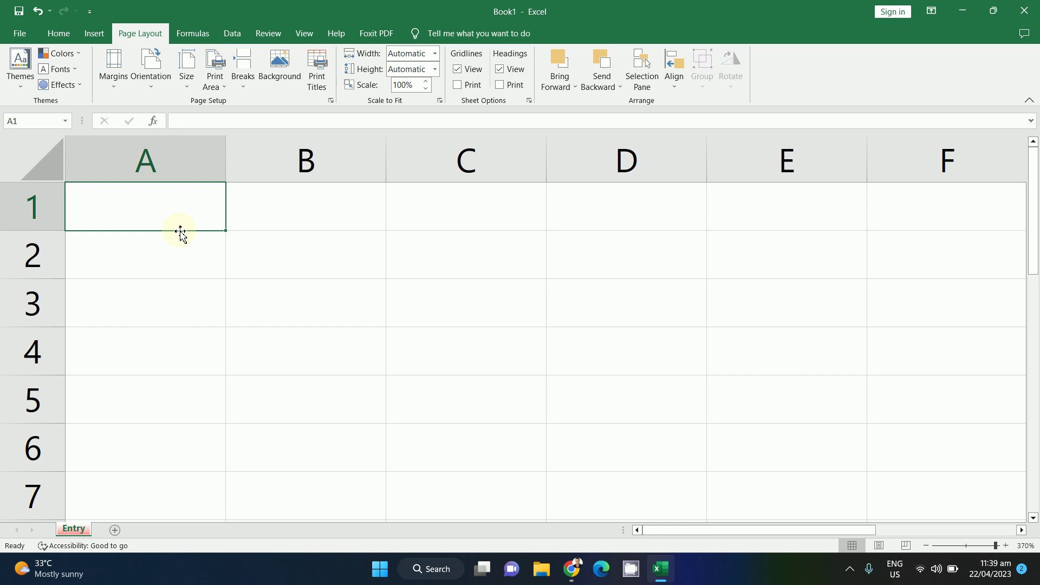
{"action": "left_click", "coordinate": [168, 213]}
{"action": "type", "text": "No."}
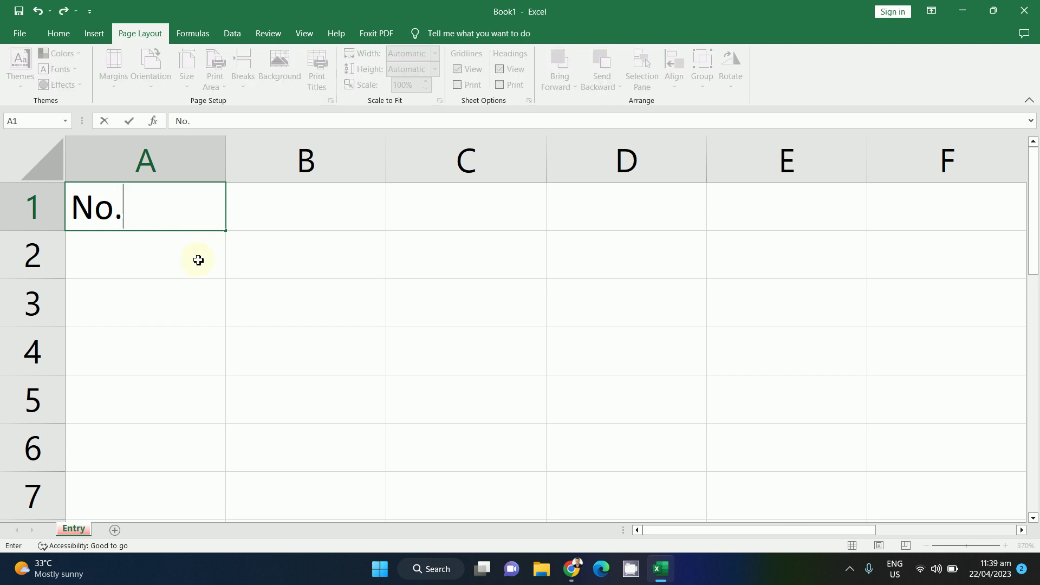
{"action": "left_click", "coordinate": [303, 222]}
{"action": "type", "text": "Last Name"}
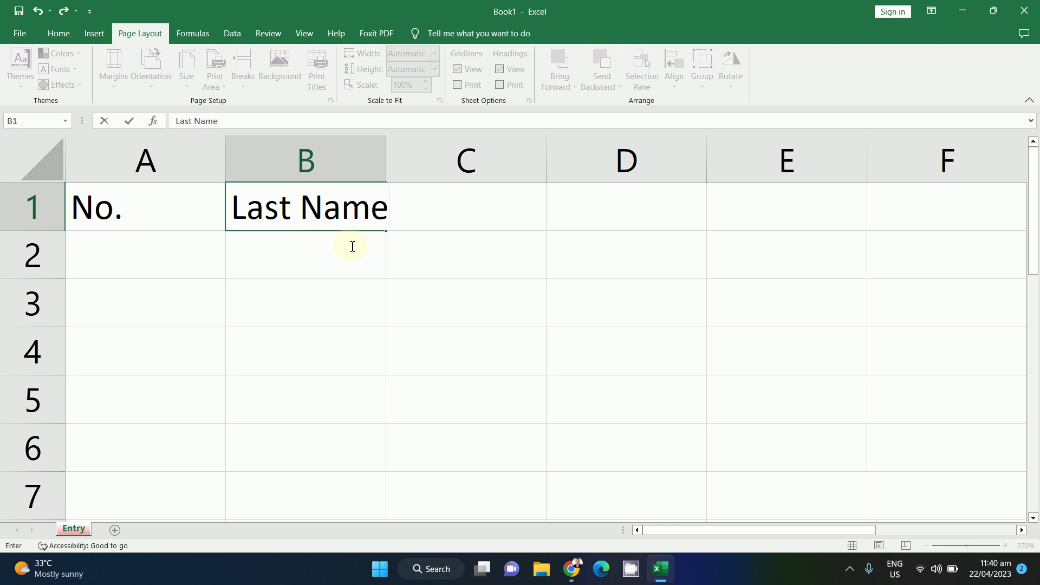
{"action": "key", "text": "Return"}
Enter the headings "First Name" in cell C1 and "MI" in cell D1.
{"action": "left_click", "coordinate": [448, 216]}
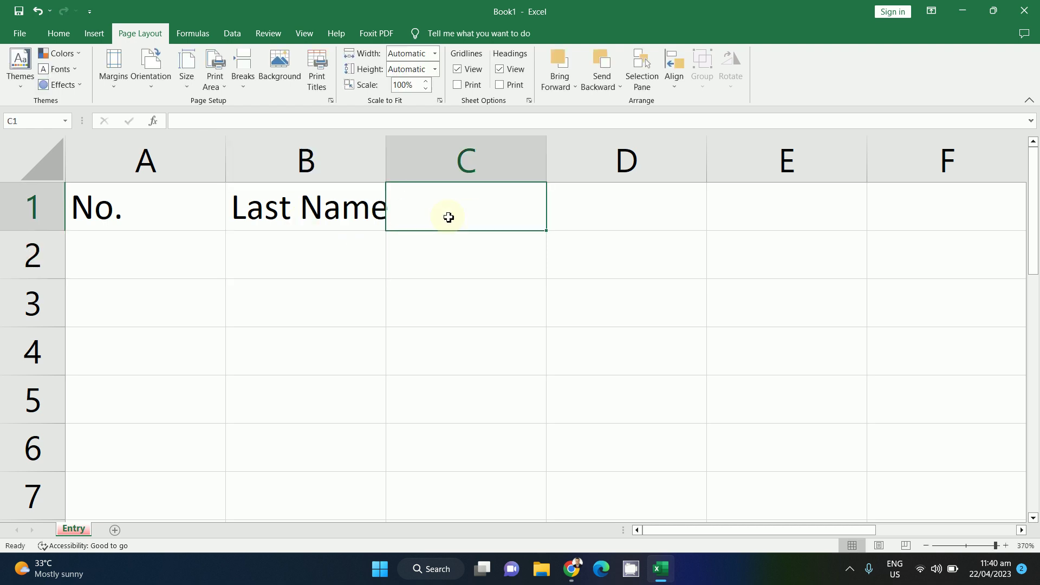
{"action": "type", "text": "Fir"}
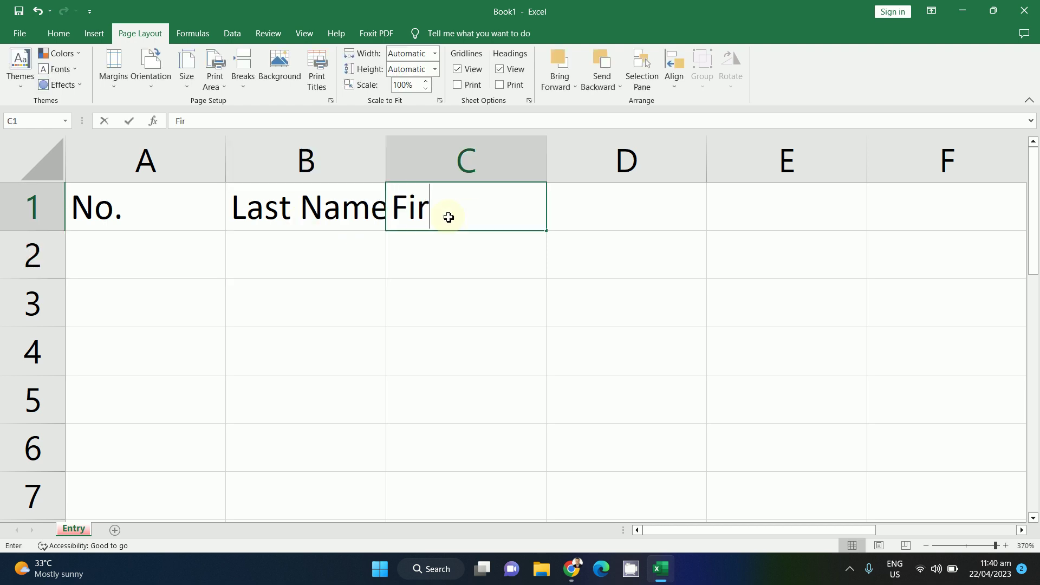
{"action": "type", "text": "st Name"}
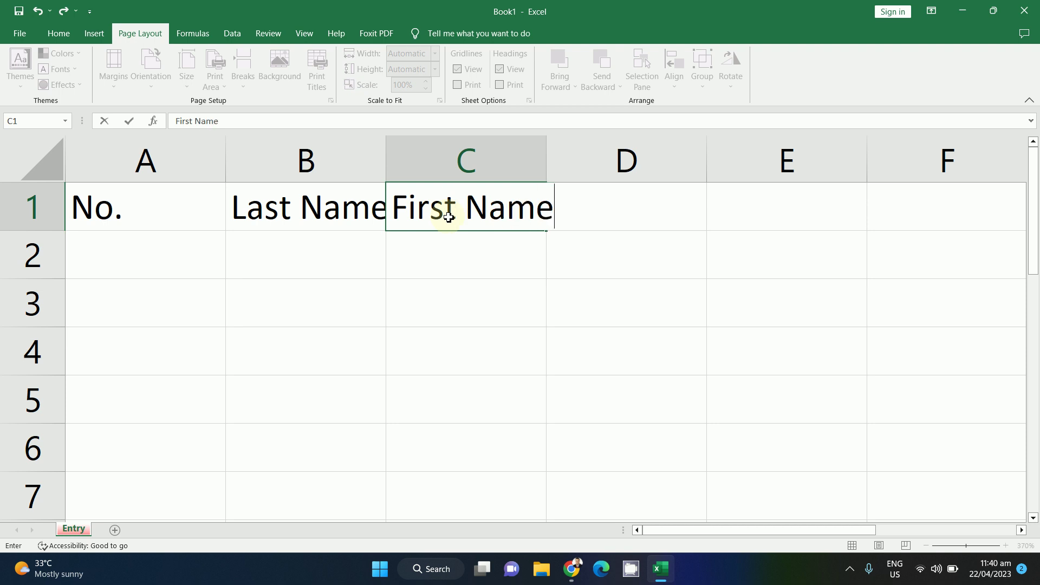
{"action": "left_click", "coordinate": [595, 300]}
{"action": "left_click", "coordinate": [640, 218]}
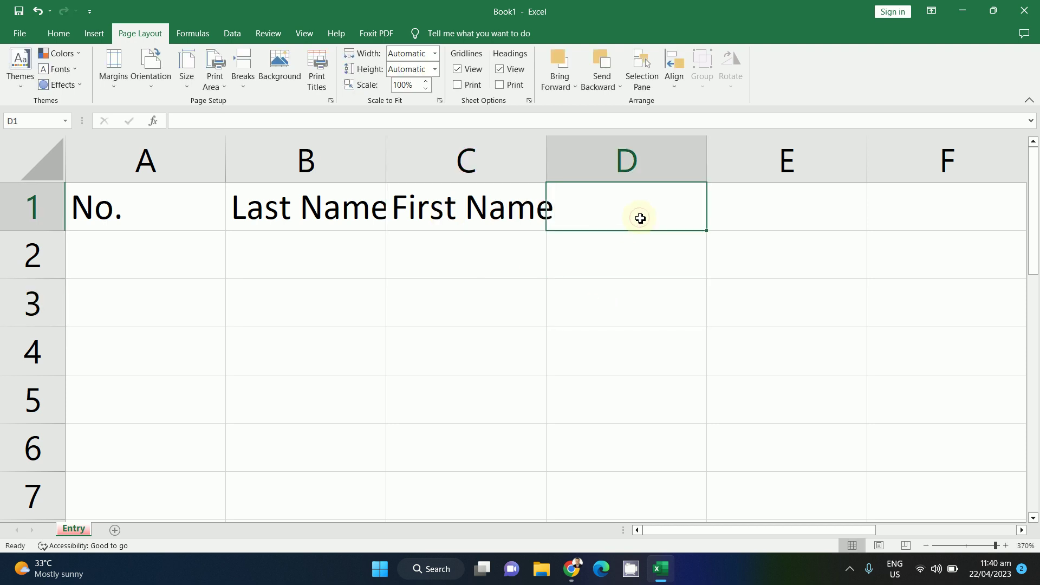
{"action": "type", "text": "MI"}
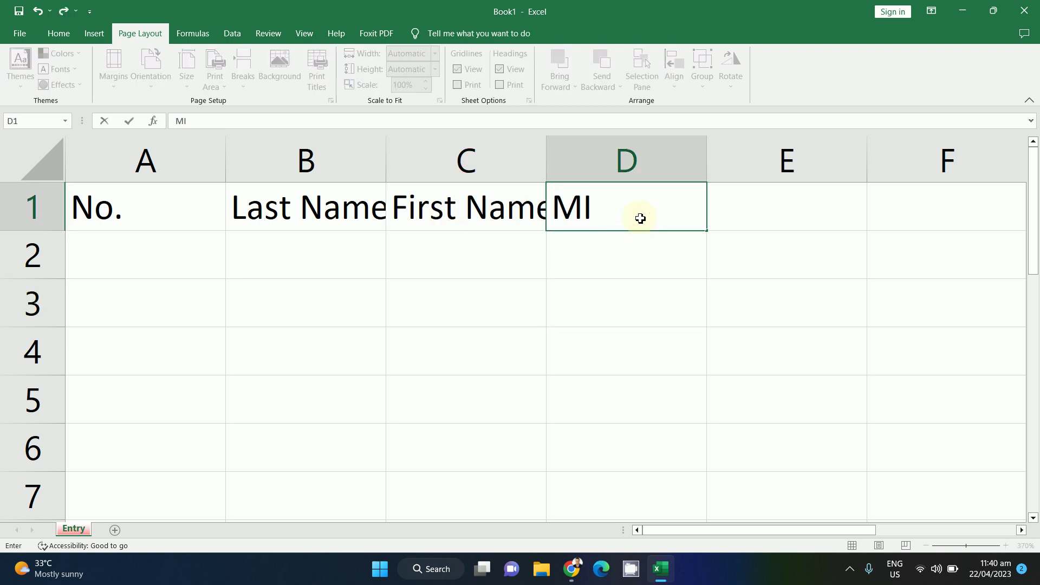
{"action": "left_click", "coordinate": [615, 301]}
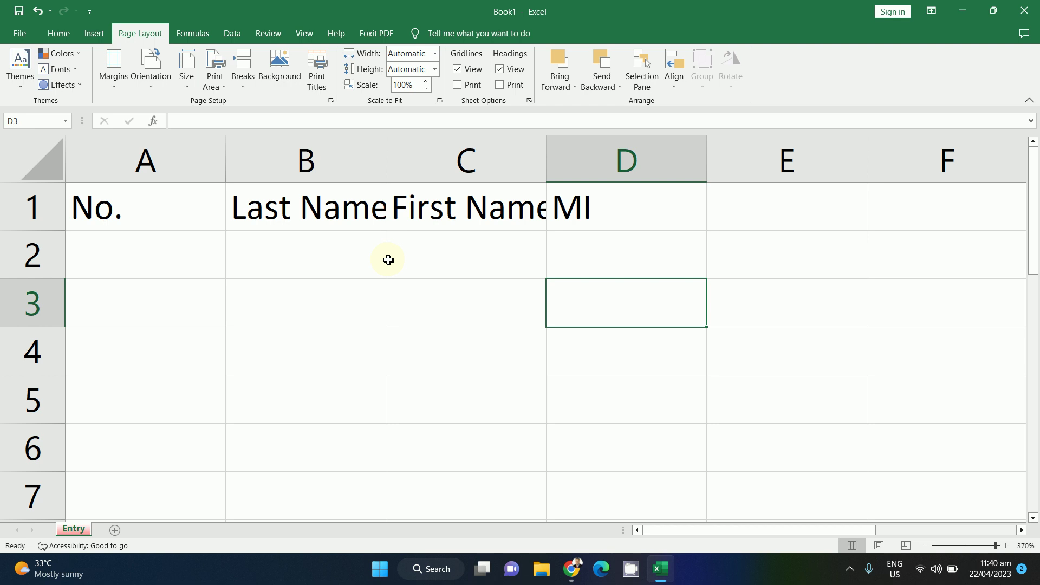
Widen column B to leave spare room beside the Last Name heading, and autofit column C to its First Name heading.
{"action": "left_click", "coordinate": [295, 214]}
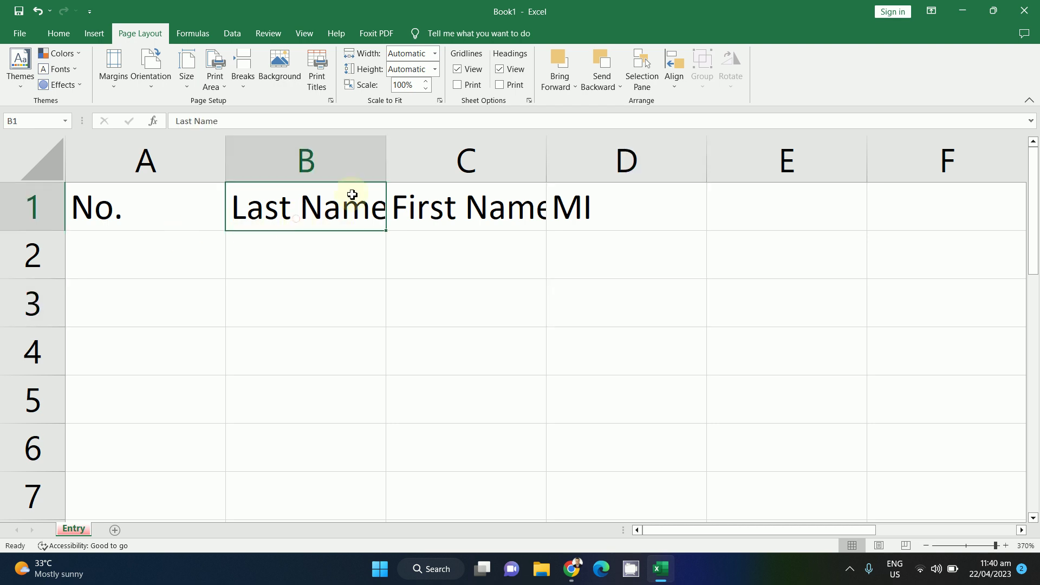
{"action": "mouse_move", "coordinate": [389, 163]}
{"action": "left_mouse_down"}
{"action": "mouse_move", "coordinate": [420, 165]}
{"action": "mouse_move", "coordinate": [391, 169]}
{"action": "left_mouse_up"}
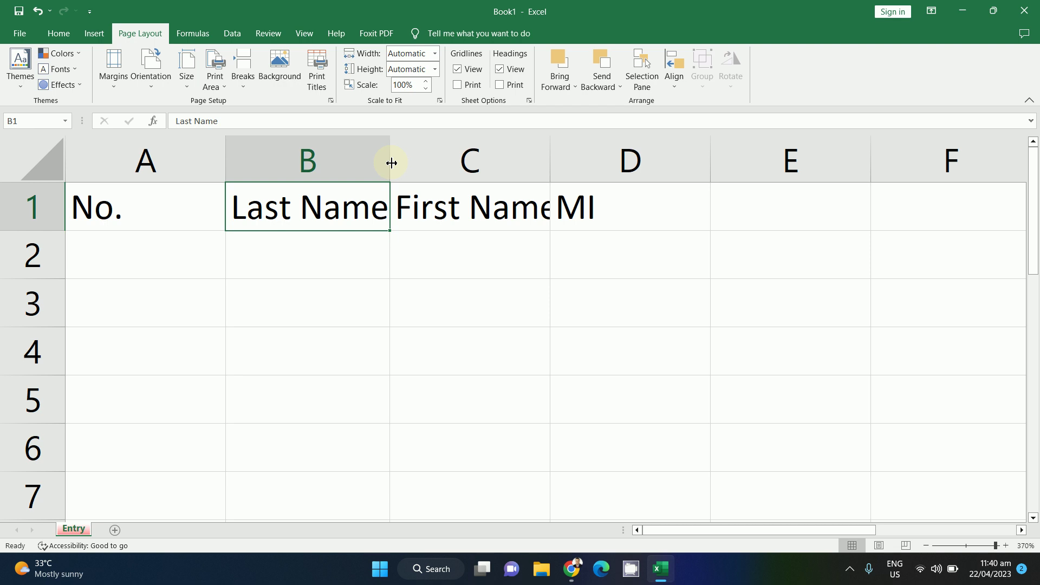
{"action": "left_click_drag", "start_coordinate": [391, 164], "coordinate": [426, 166]}
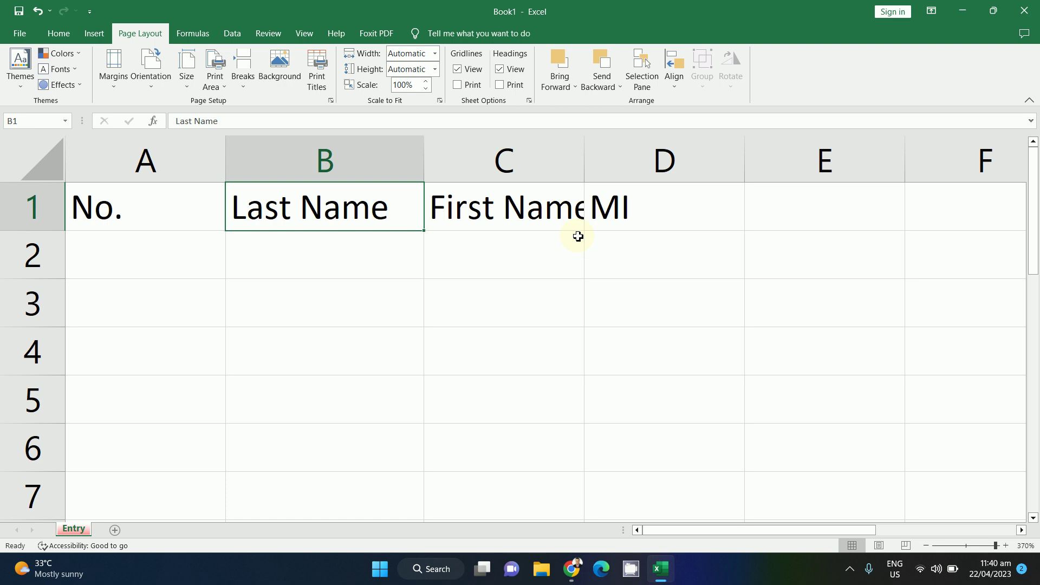
{"action": "double_click", "coordinate": [584, 161]}
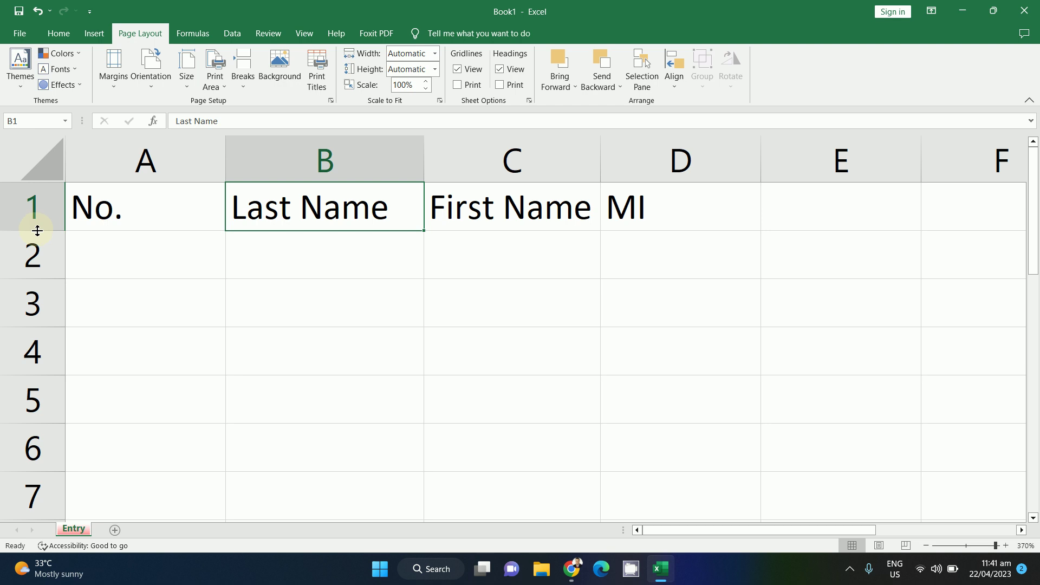
Make heading row 1 about one and a half times as tall and select cell A2 under the No. heading.
{"action": "left_click_drag", "start_coordinate": [36, 229], "coordinate": [47, 259]}
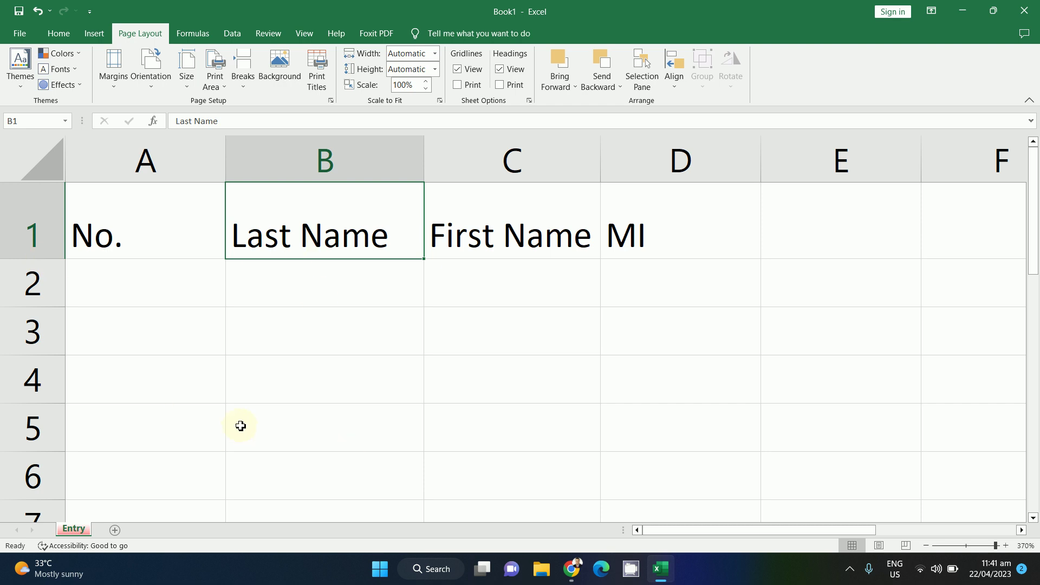
{"action": "scroll", "coordinate": [239, 425], "scroll_direction": "down", "scroll_amount": 3}
{"action": "left_click", "coordinate": [153, 271]}
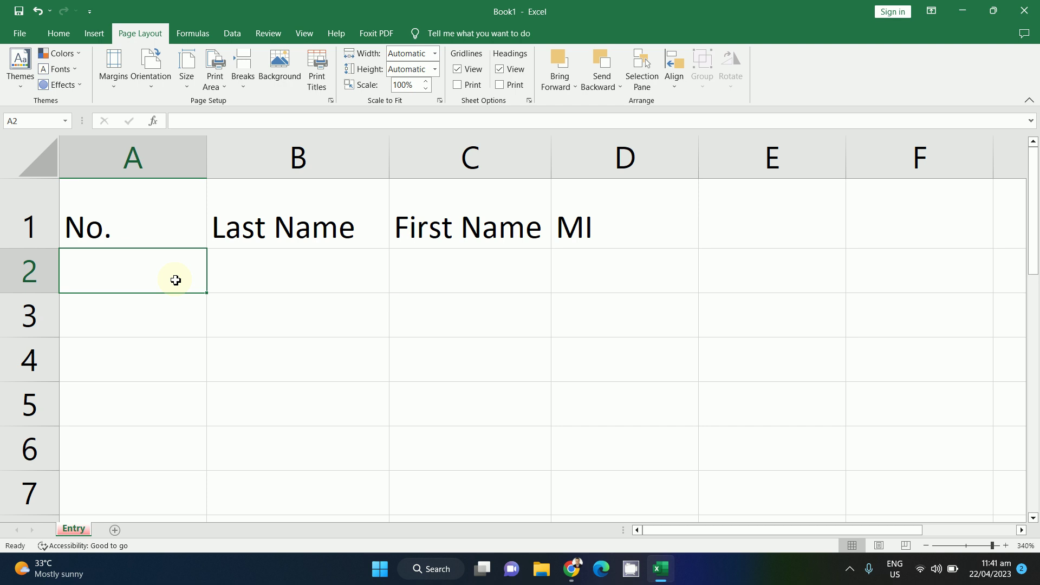
{"action": "left_click", "coordinate": [158, 321]}
{"action": "left_click", "coordinate": [157, 285]}
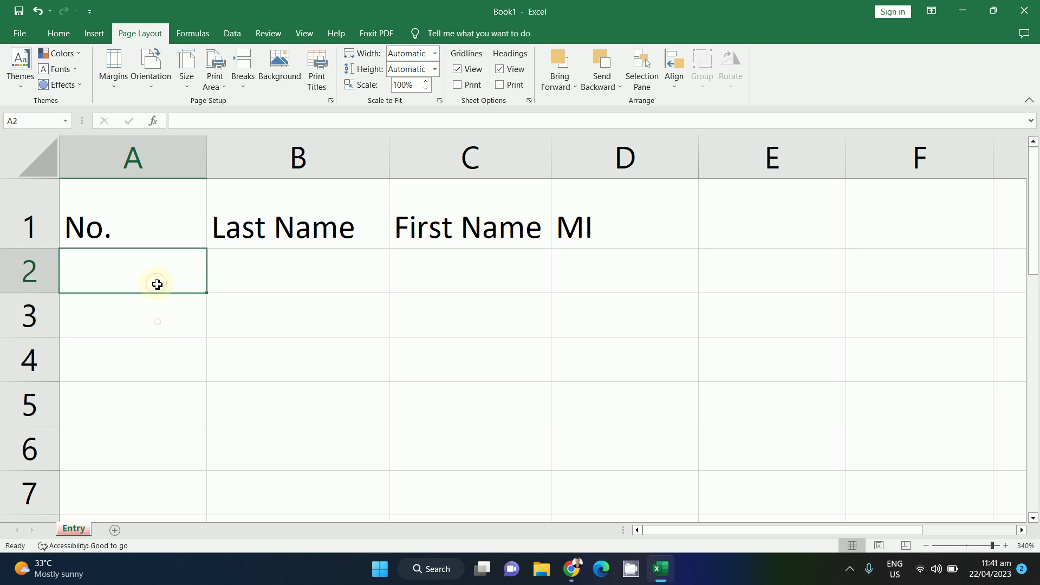